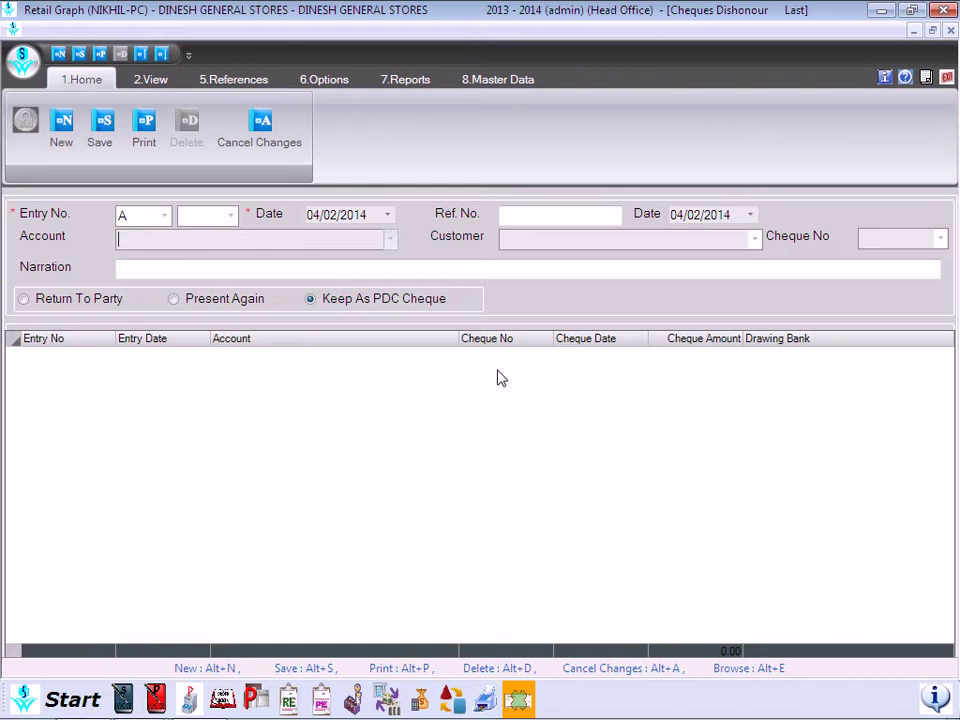
Step: Start a new cheque dishonour entry in series A with the reference number A12
click(62, 124)
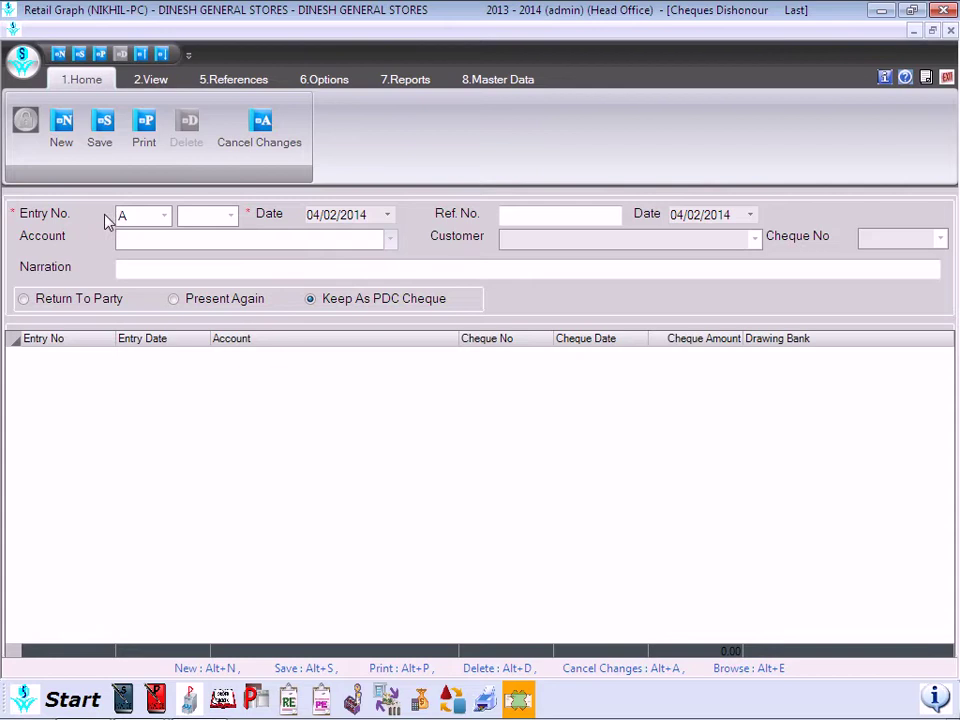
click(166, 216)
click(160, 253)
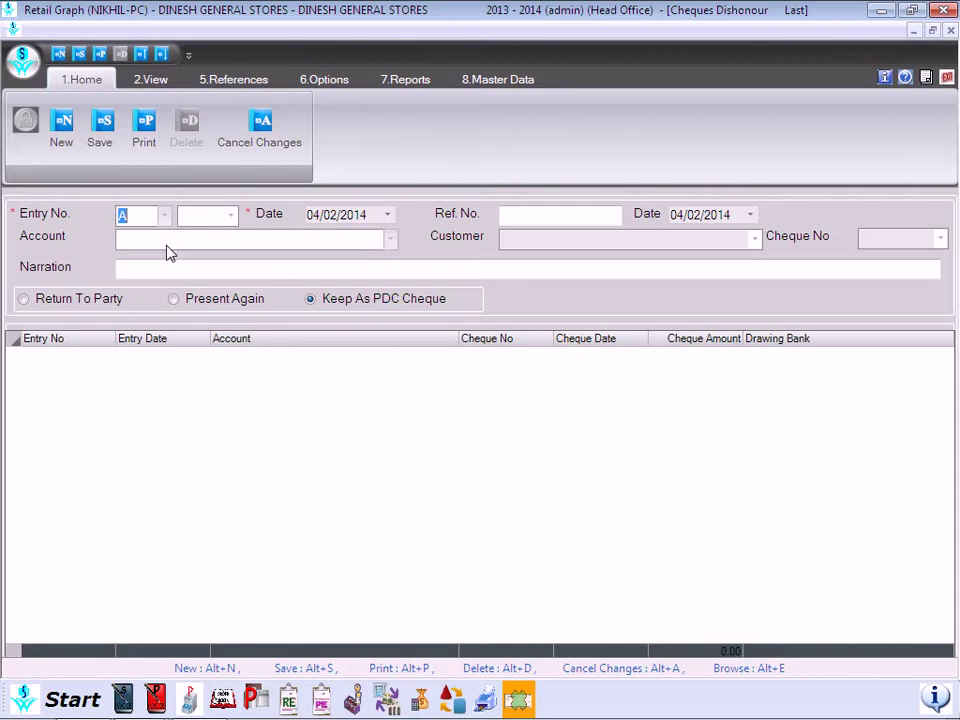
click(209, 220)
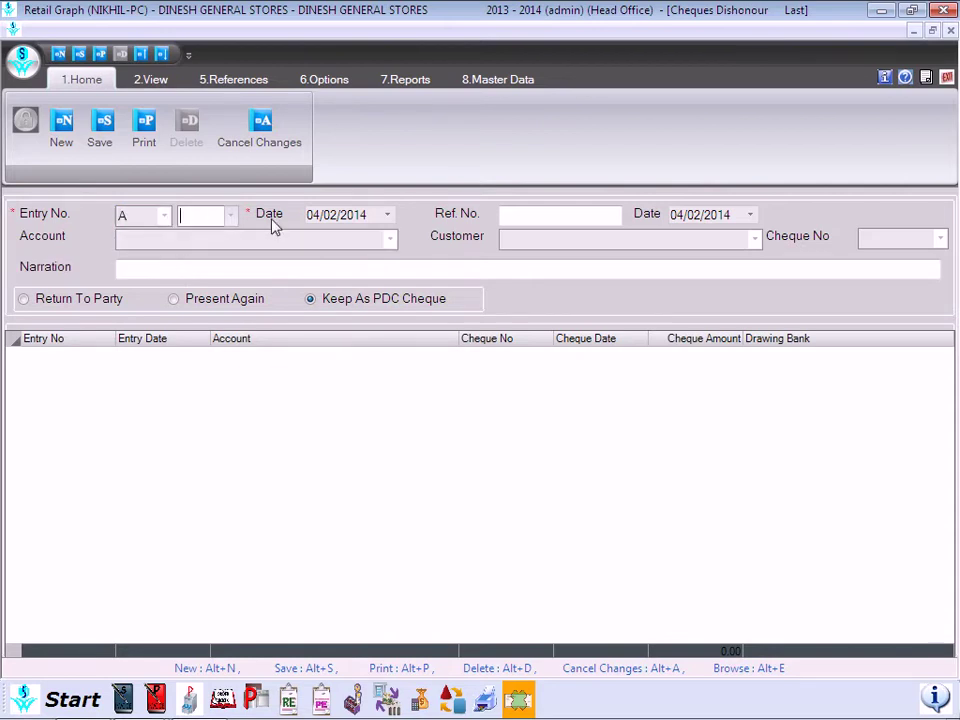
click(540, 215)
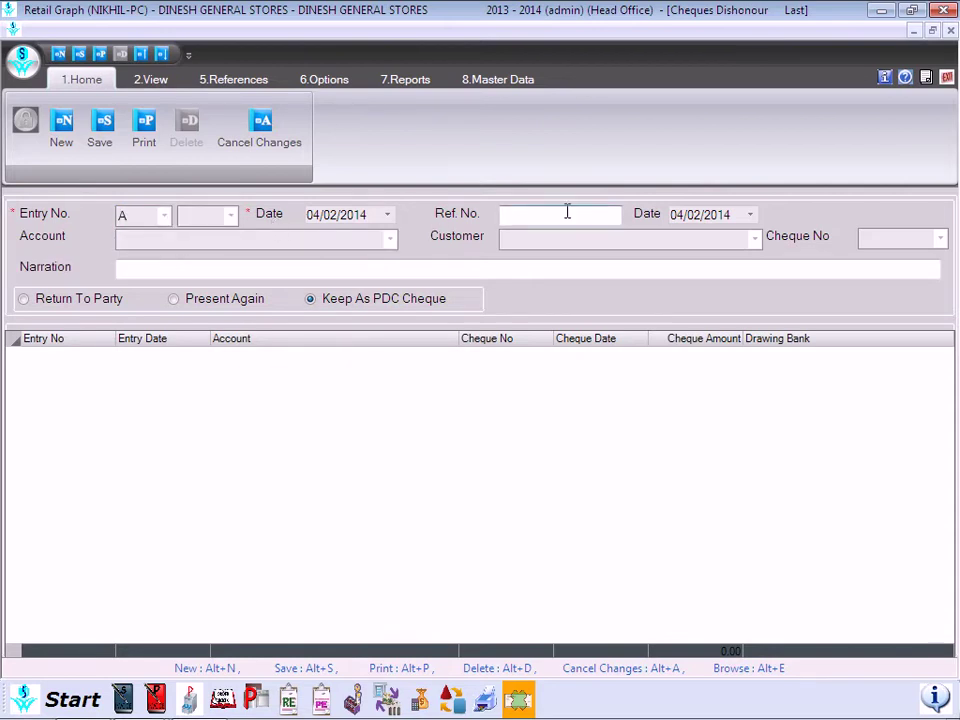
text(A12)
Step: Set the entry's account to BANK ACCOUNT, leave the customer blank and choose the first listed cheque number
click(390, 240)
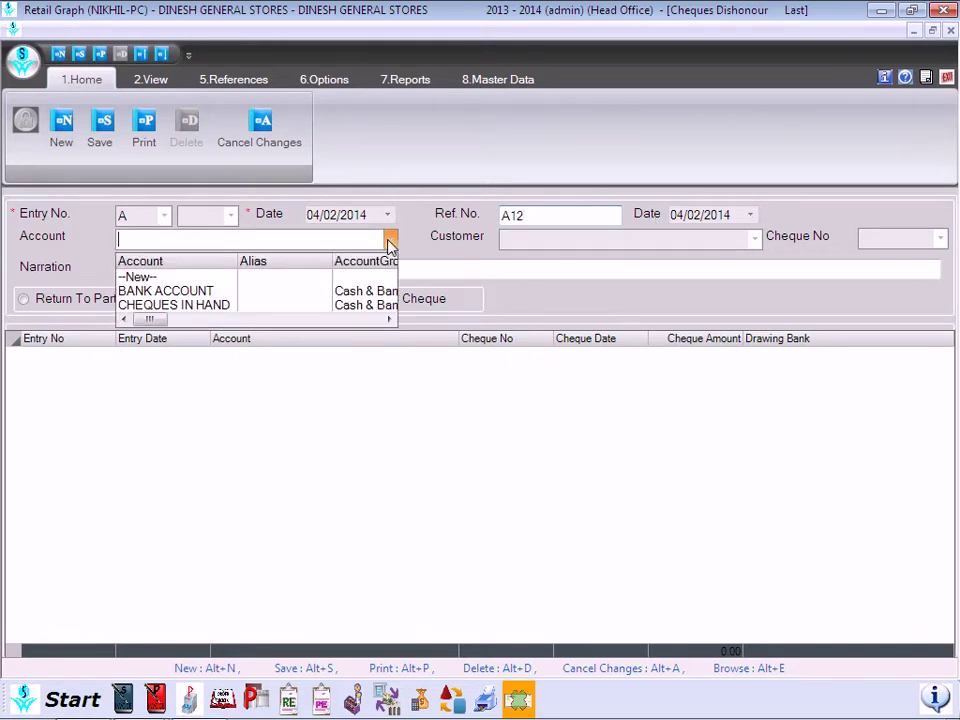
click(337, 291)
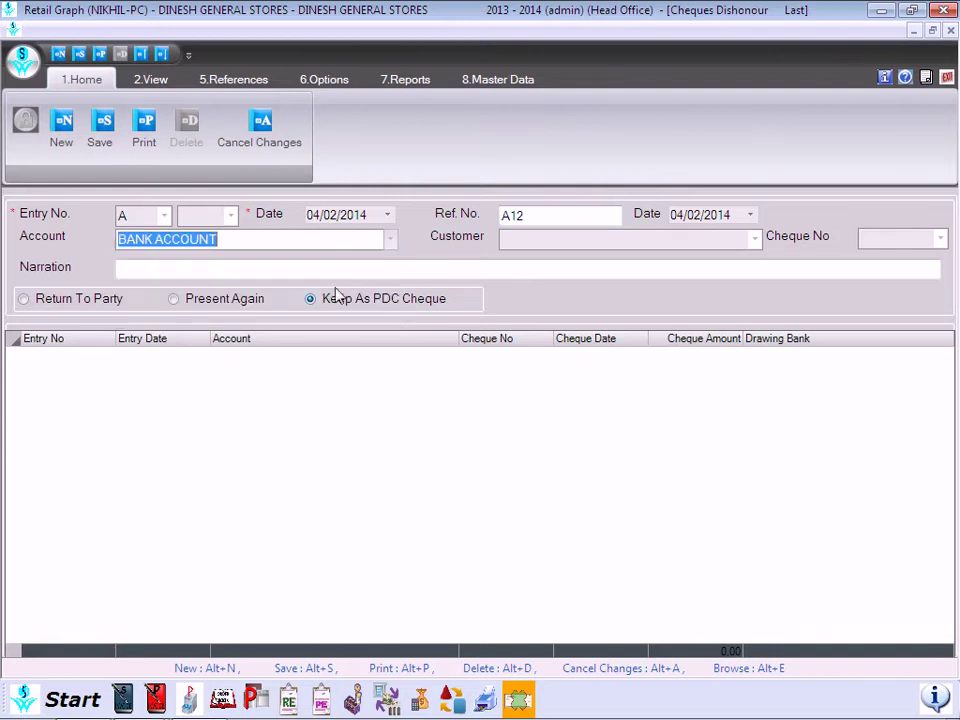
click(503, 238)
click(755, 240)
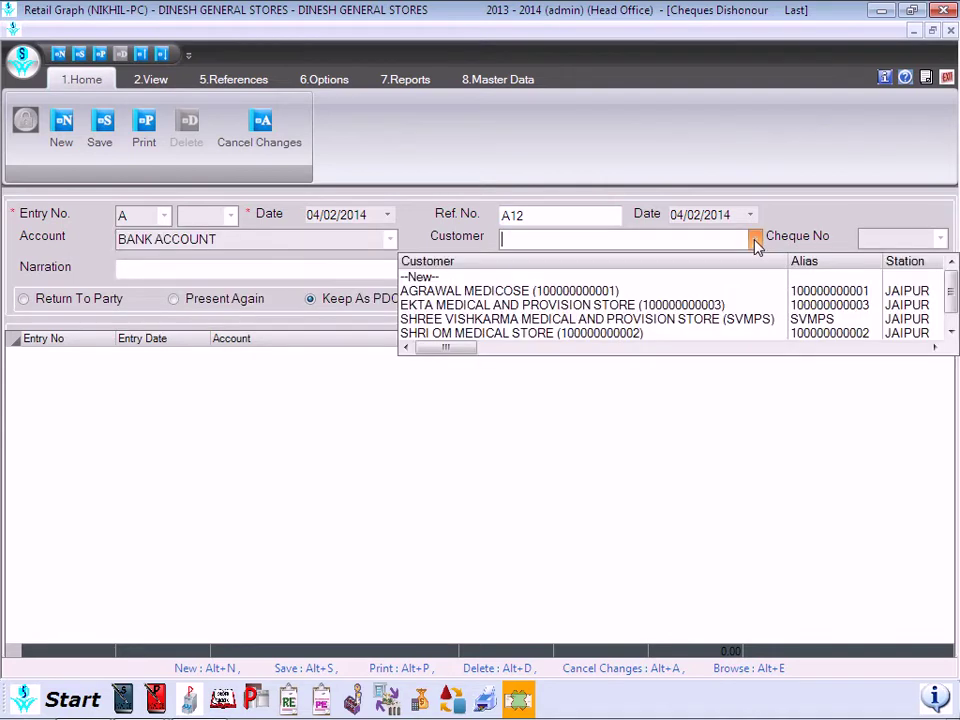
click(755, 247)
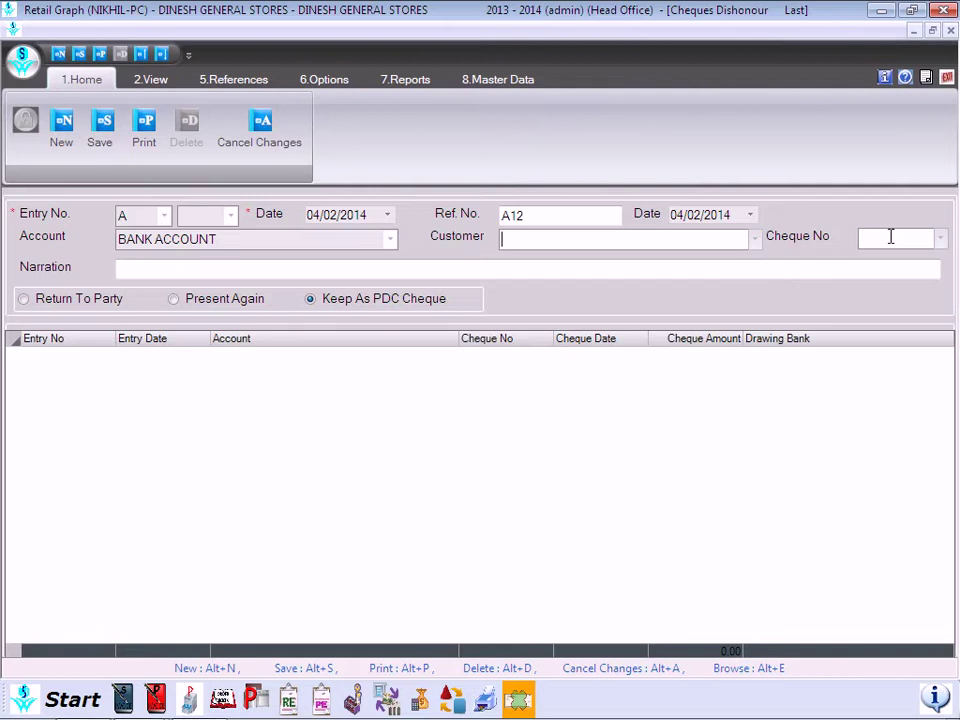
click(941, 240)
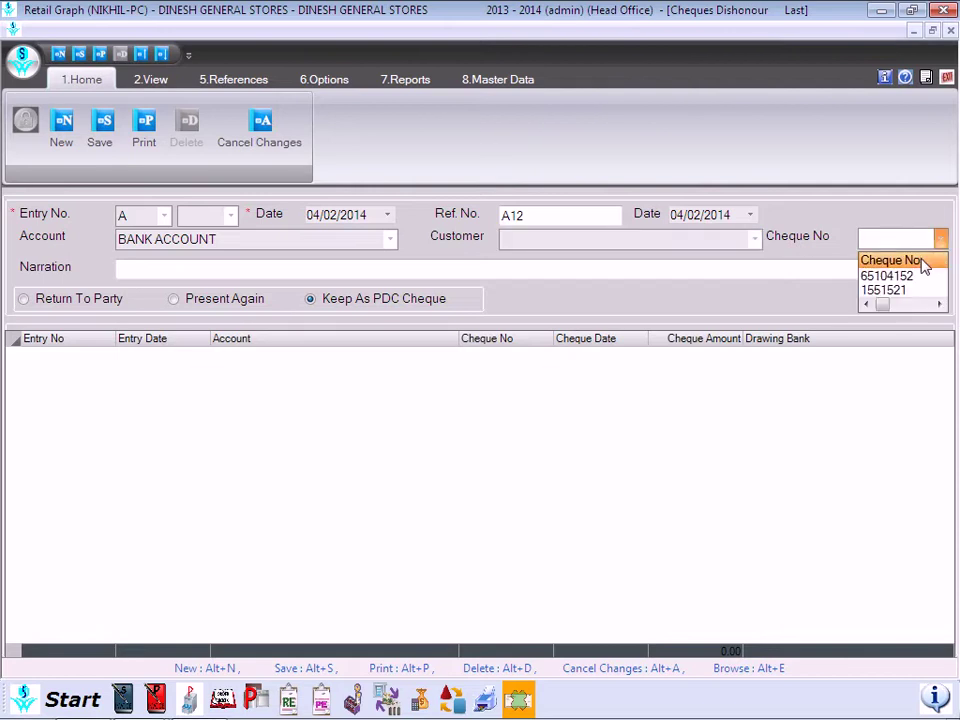
click(925, 275)
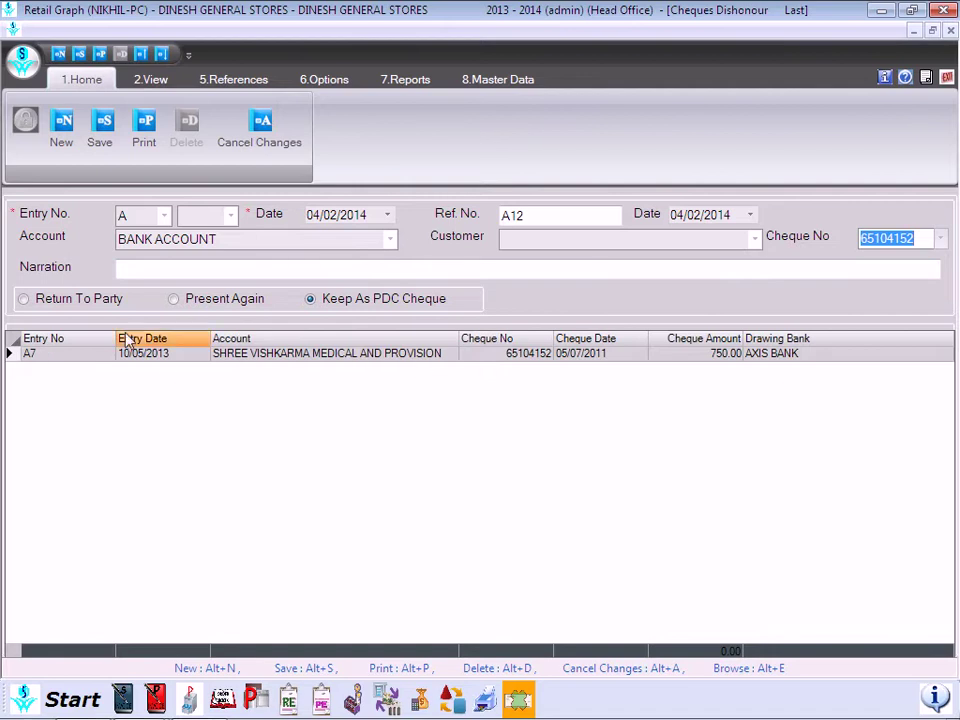
Step: Mark the dishonoured cheque as Return To Party and save the entry
click(76, 306)
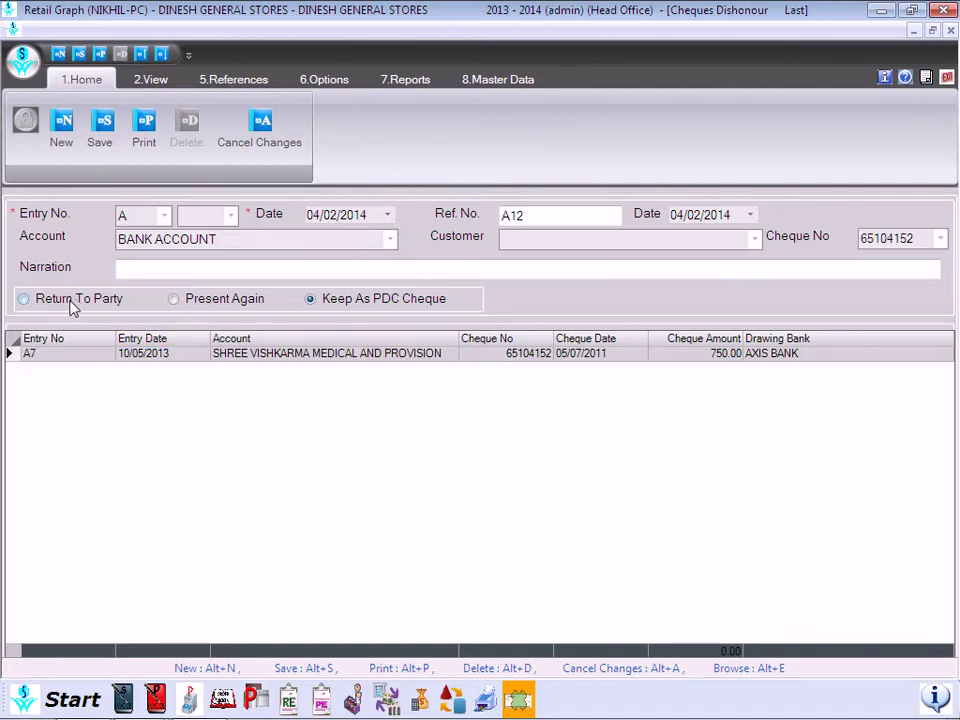
click(213, 306)
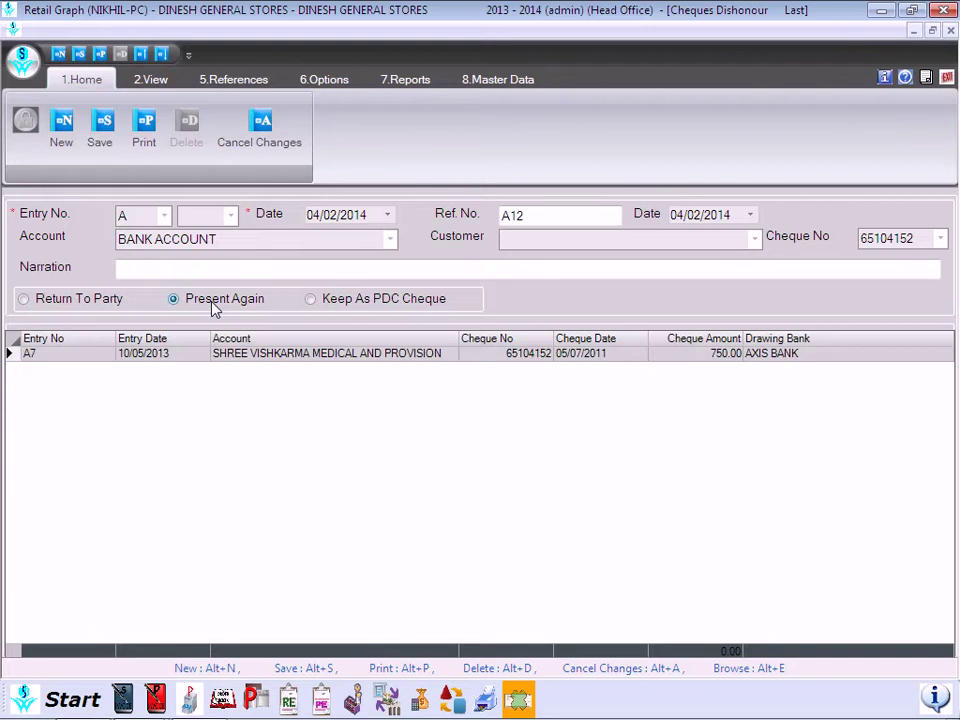
click(345, 308)
click(58, 308)
click(99, 122)
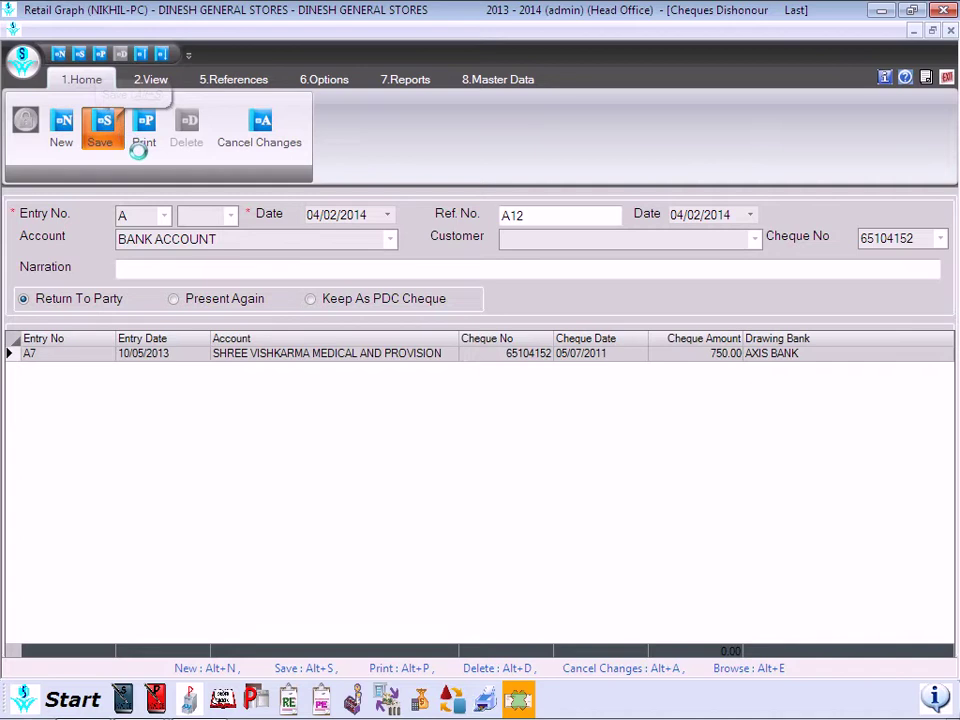
Step: Reopen the saved cheque dishonour entry number 1 in series A
click(230, 215)
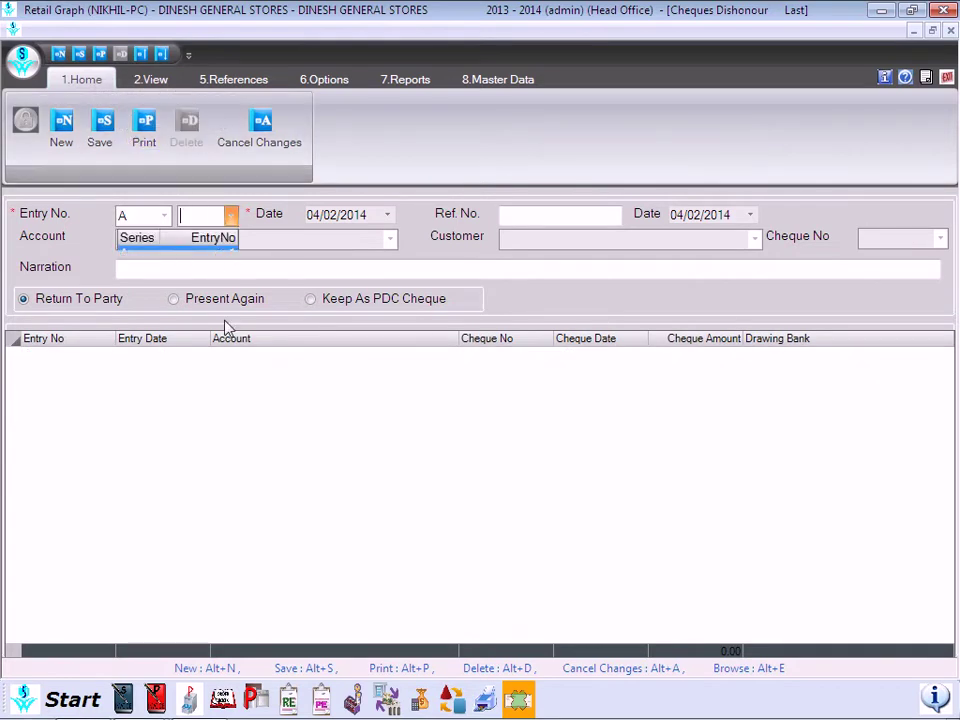
text(1)
key(Return)
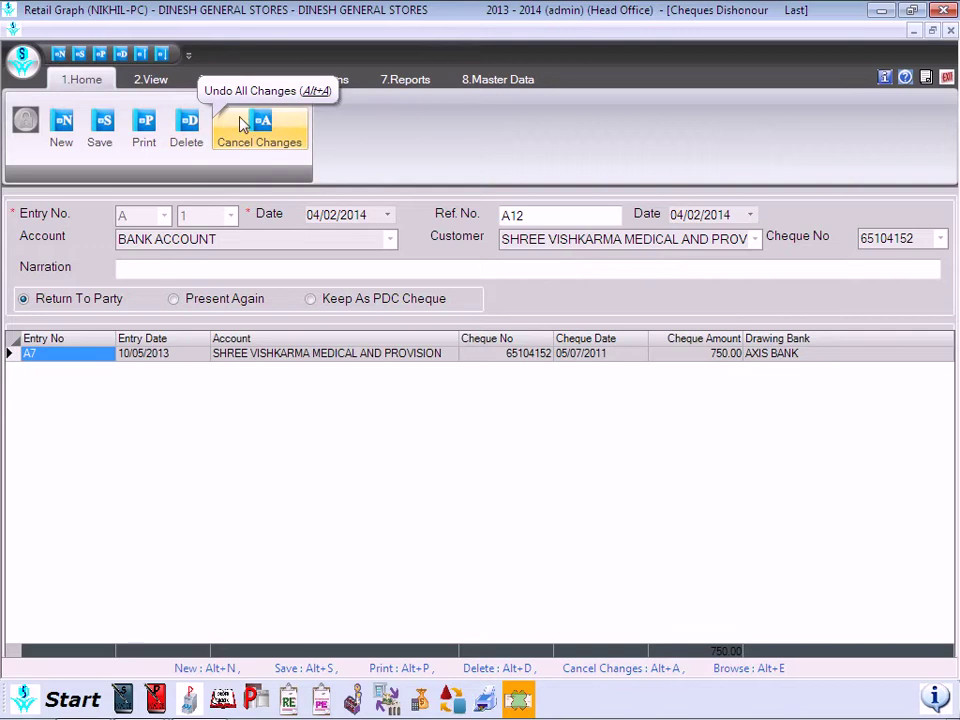
Step: Set the printer type to Thermal in the print options and accept them
click(152, 84)
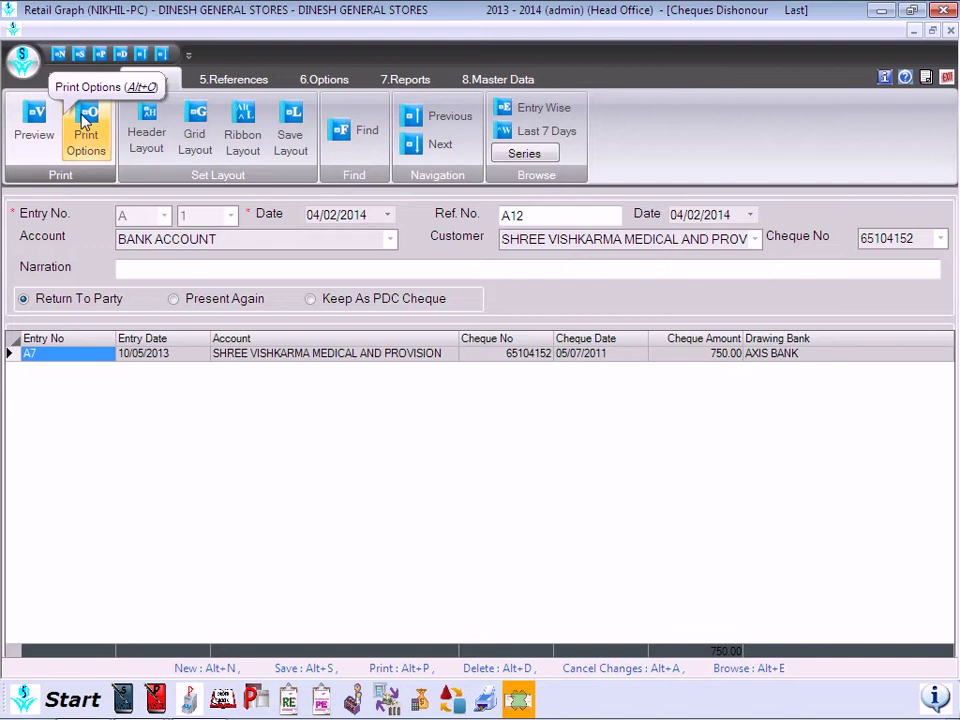
click(70, 110)
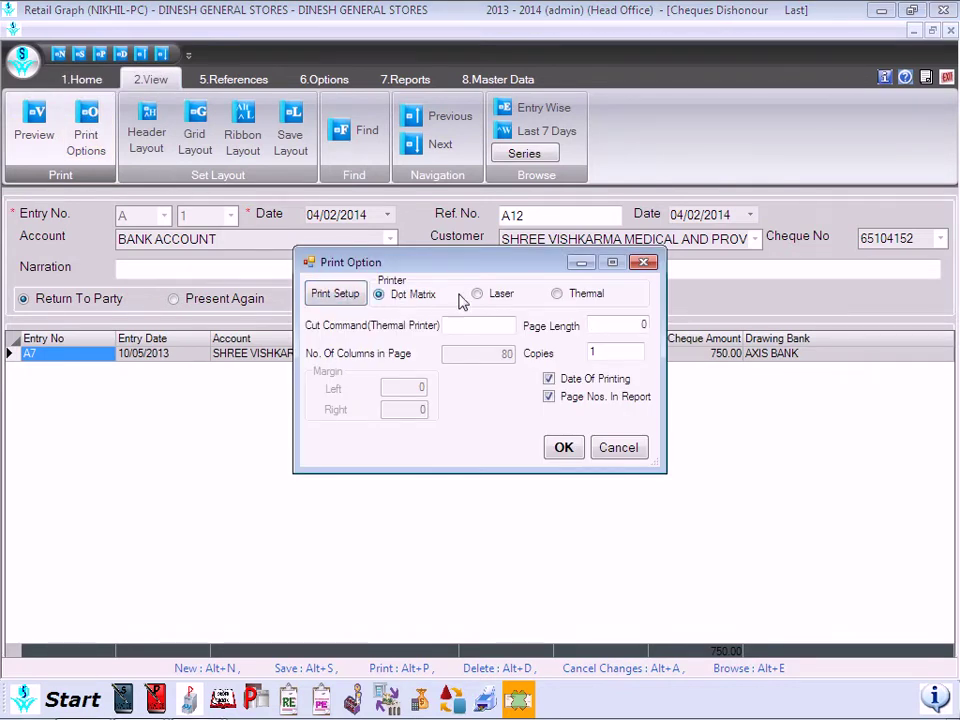
click(576, 302)
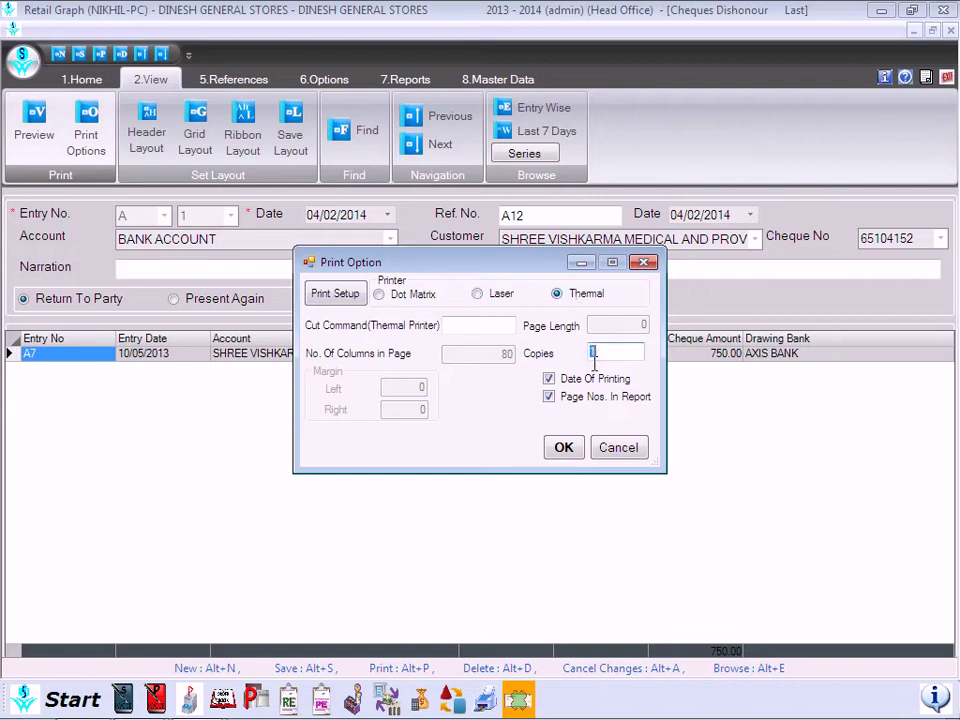
click(561, 446)
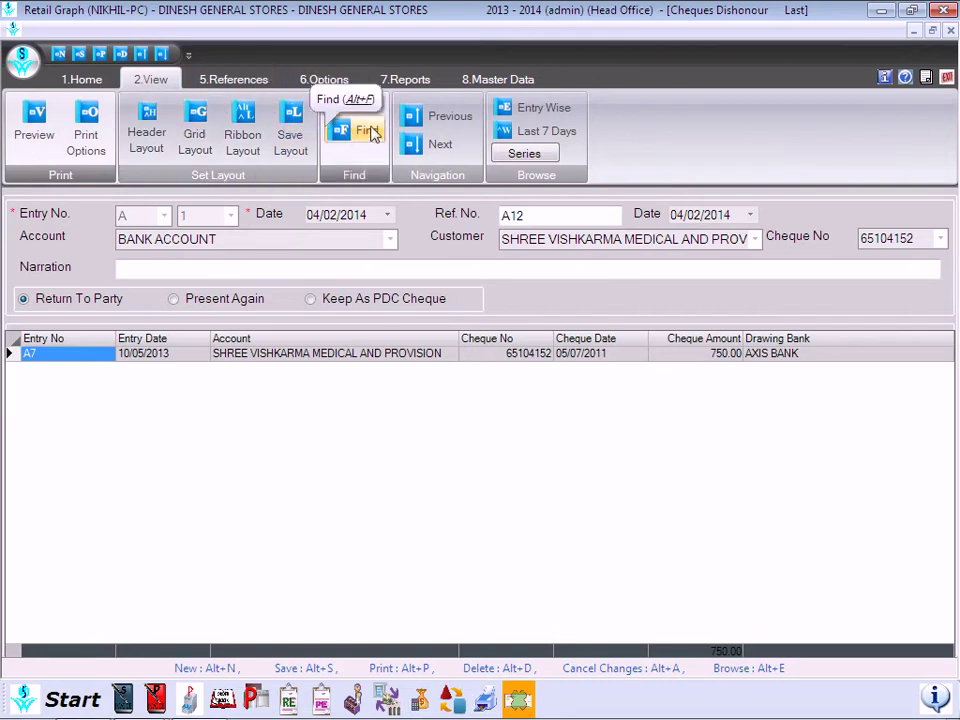
Step: Review the entry-wise list of dishonoured cheques and the series available for browsing, keeping series A selected
click(408, 117)
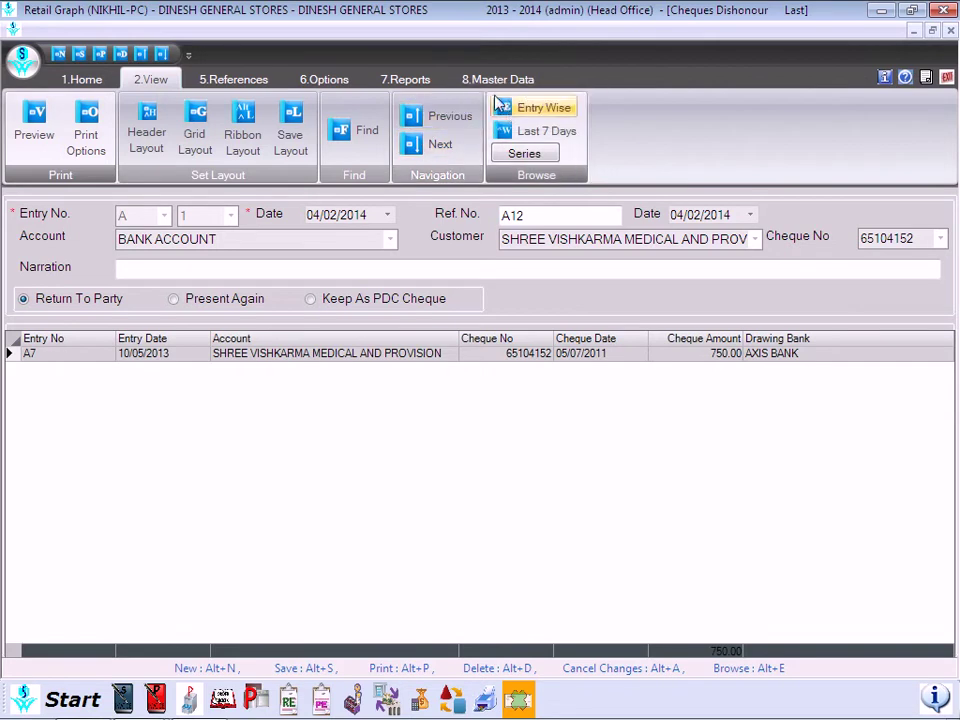
click(535, 107)
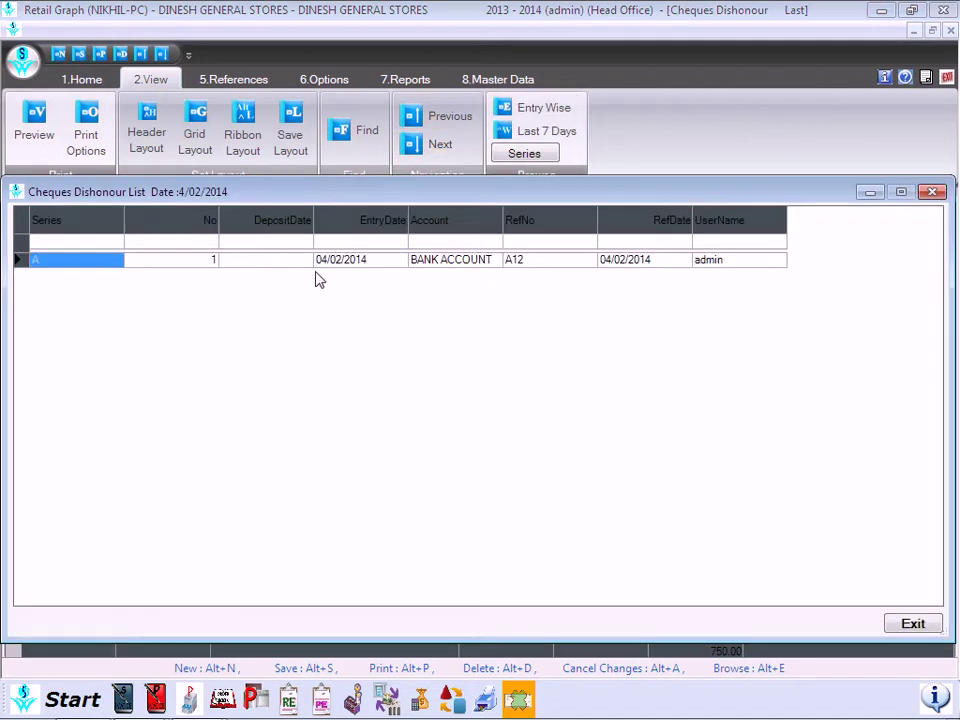
click(910, 625)
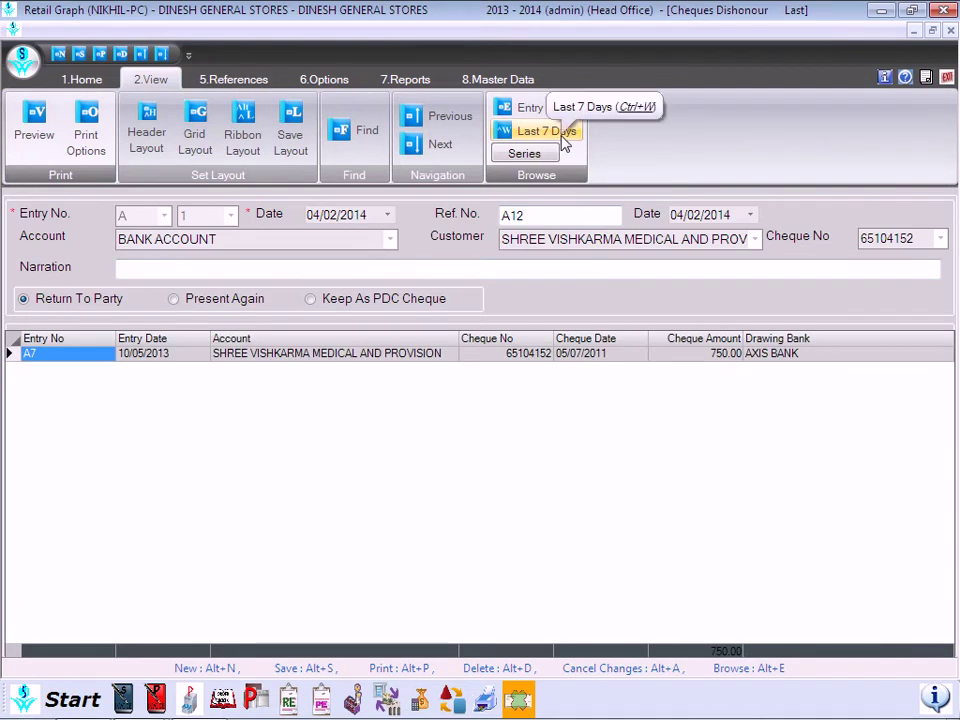
click(522, 154)
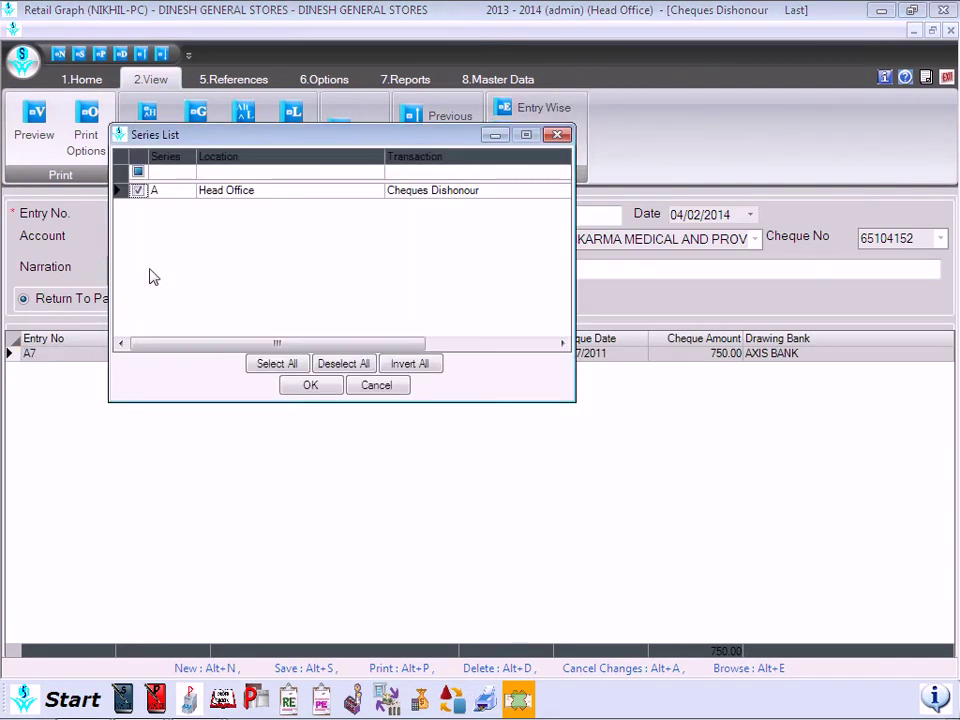
click(304, 387)
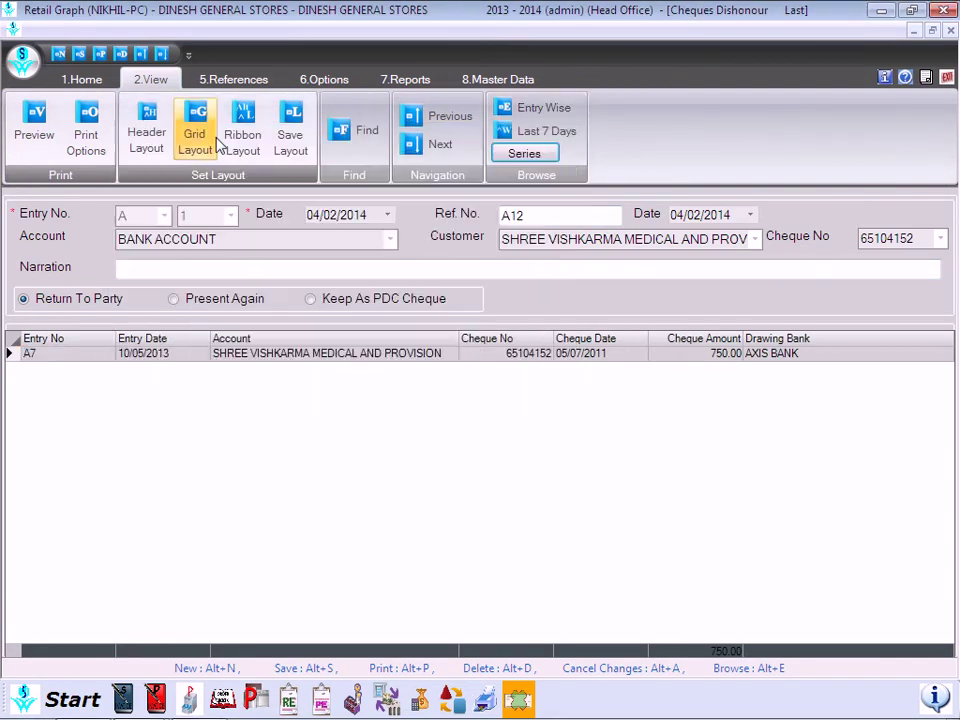
click(207, 82)
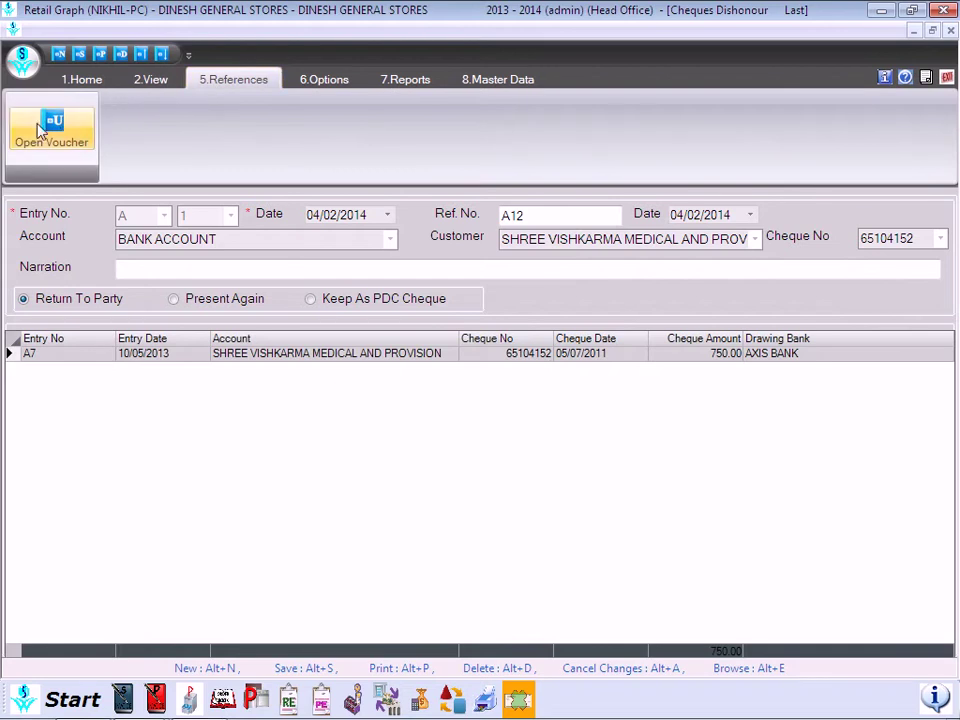
click(335, 86)
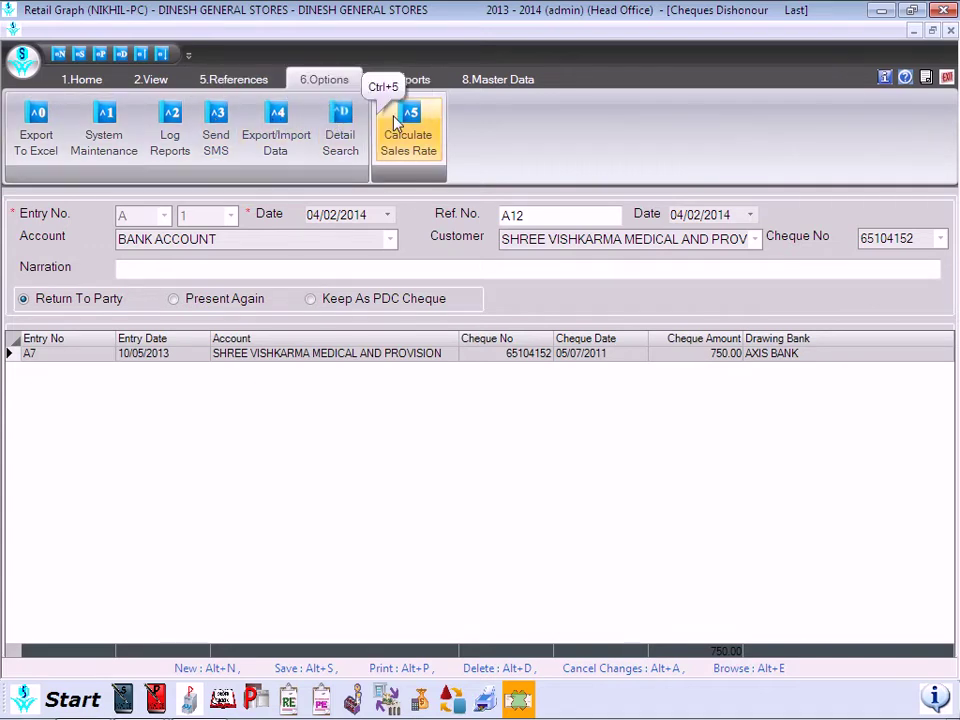
click(416, 82)
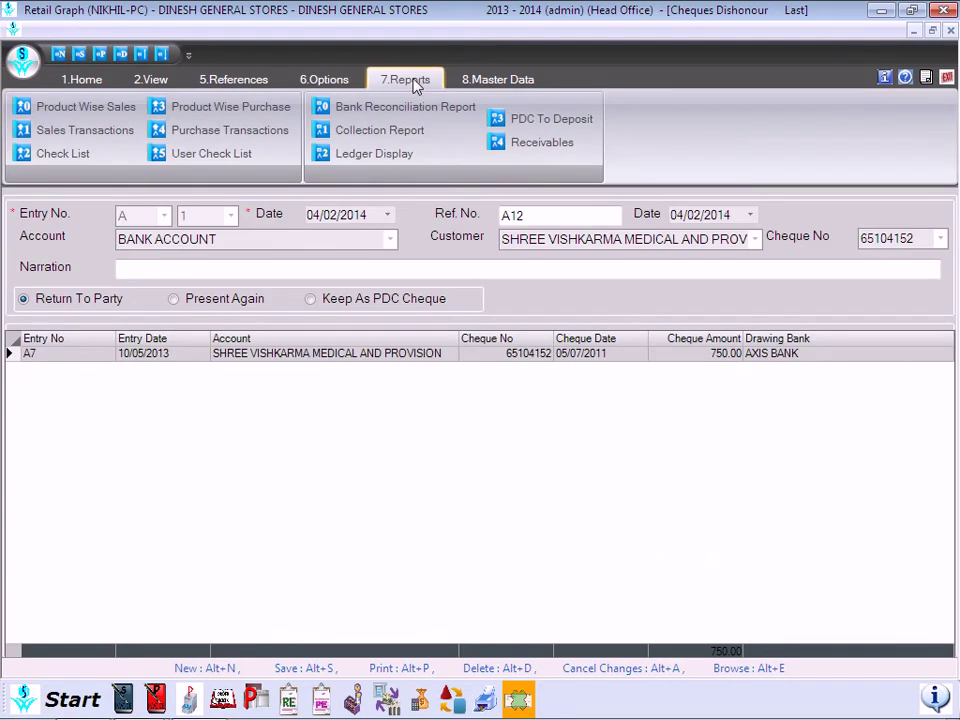
click(473, 82)
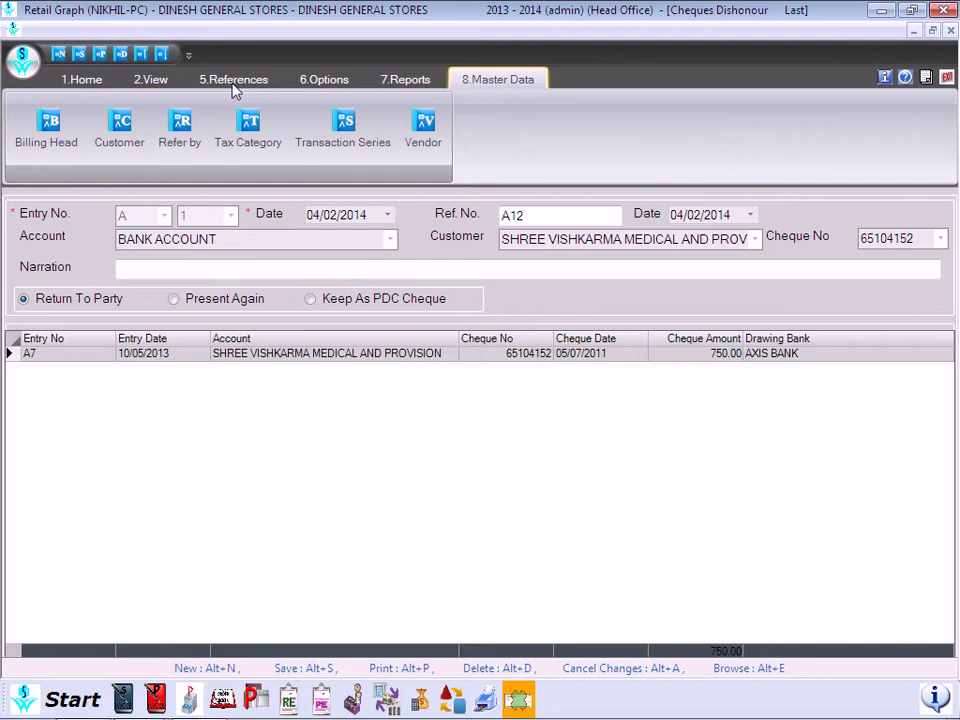
click(65, 88)
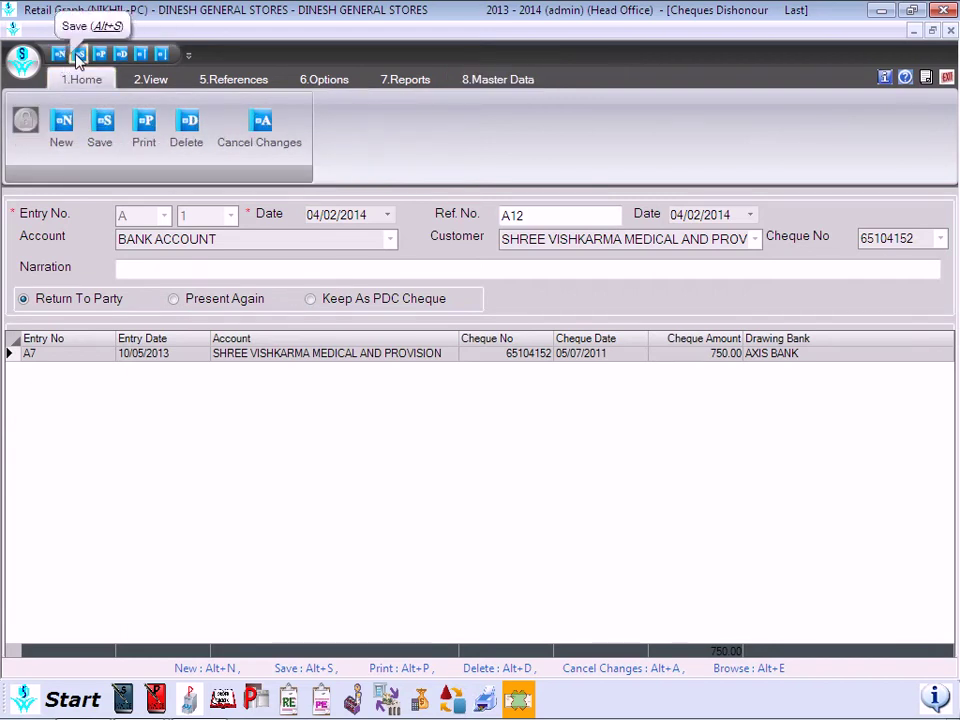
Step: Minimize the ribbon, and restore it to its full display
click(188, 57)
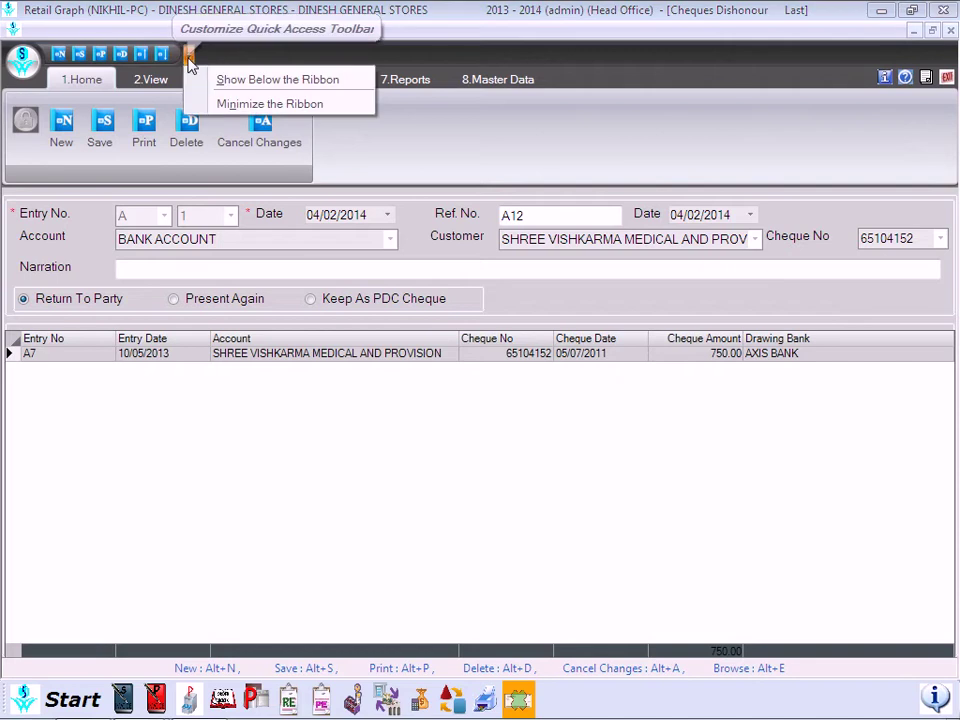
click(270, 106)
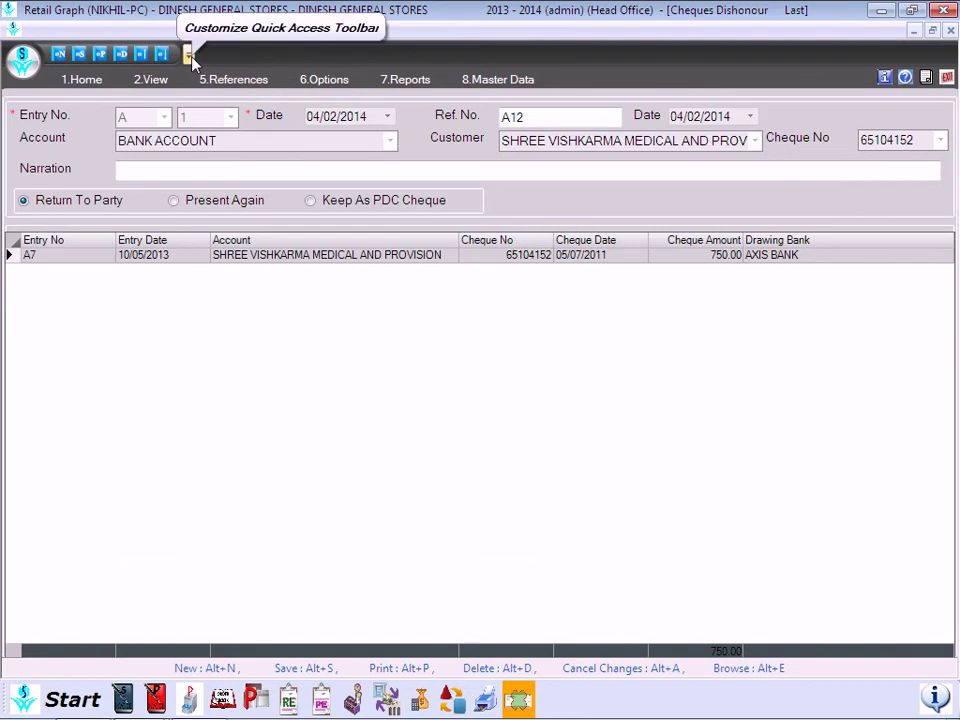
click(189, 54)
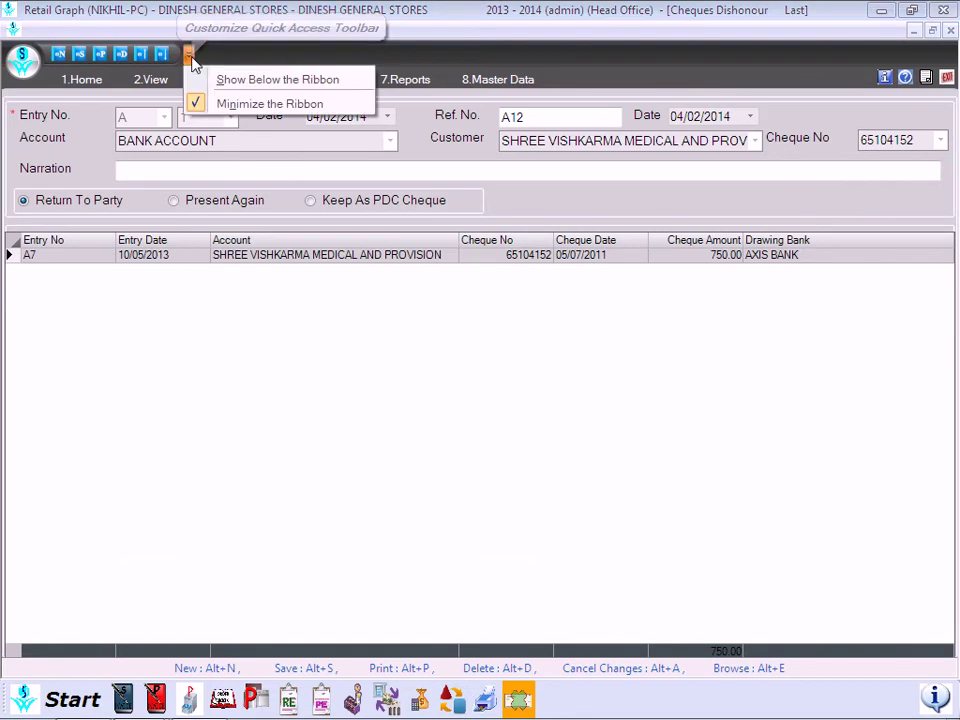
click(228, 105)
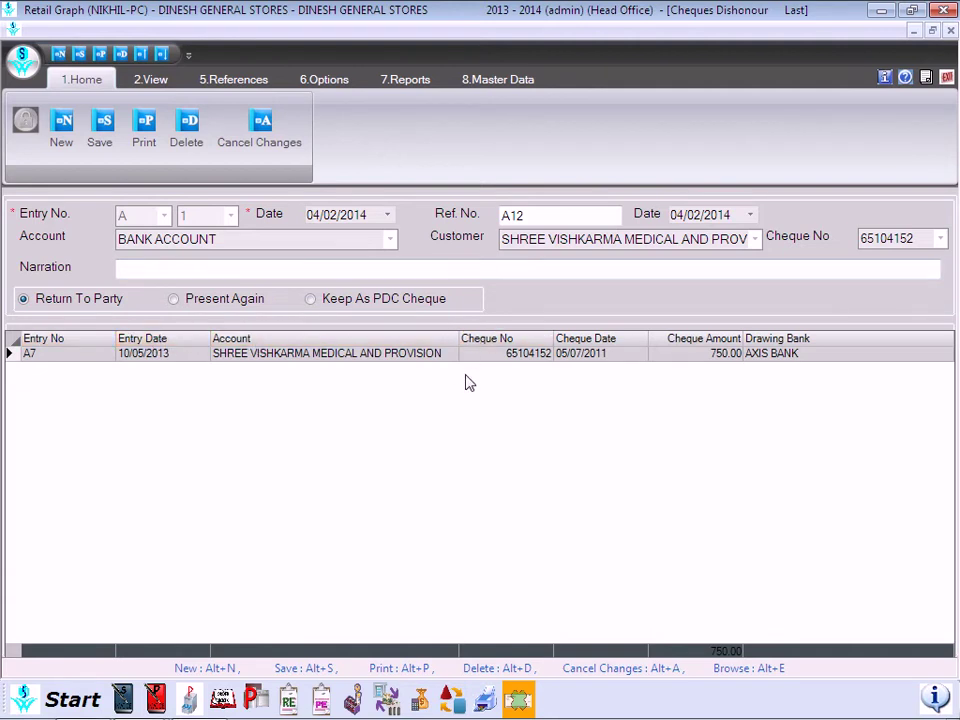
Step: Review the column properties in the cheque grid's layout settings down to User Defined, and save the grid layout
right_click(457, 398)
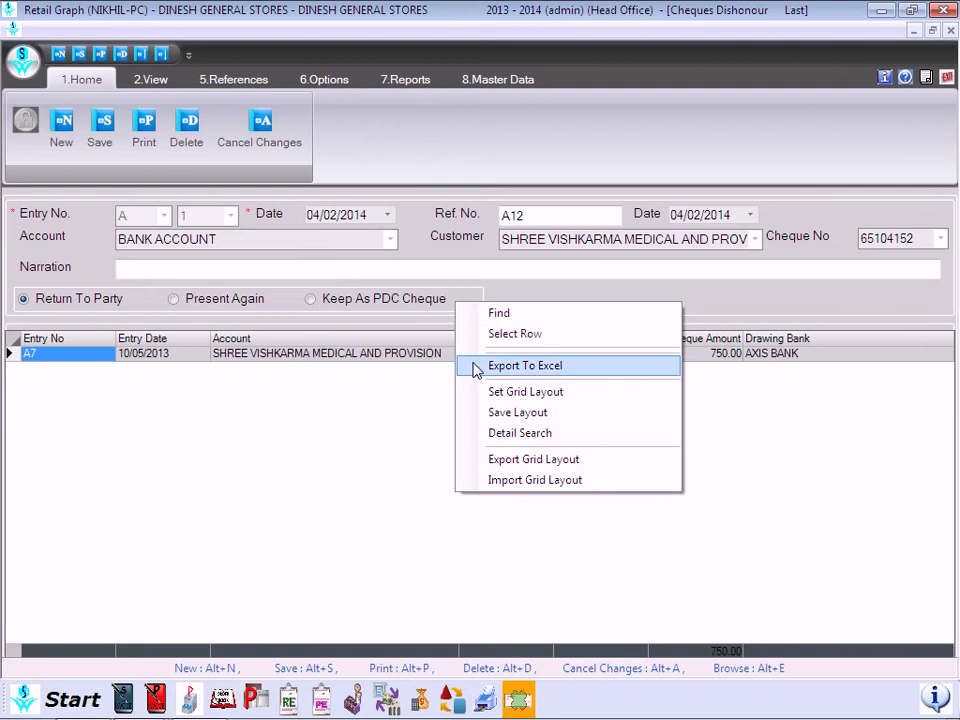
click(475, 402)
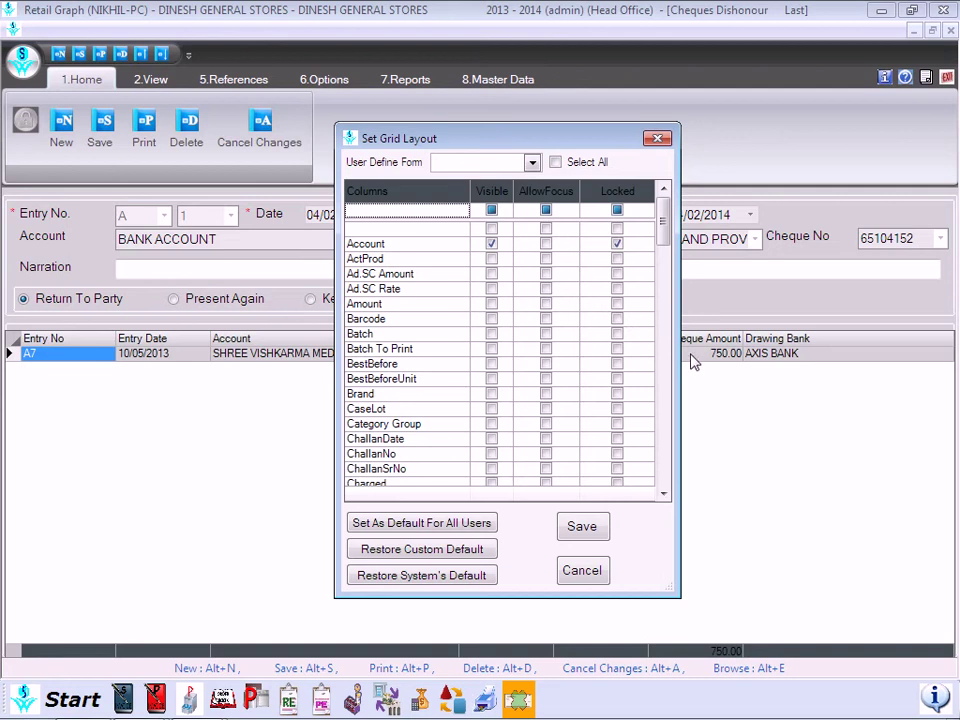
drag(666, 240, 662, 490)
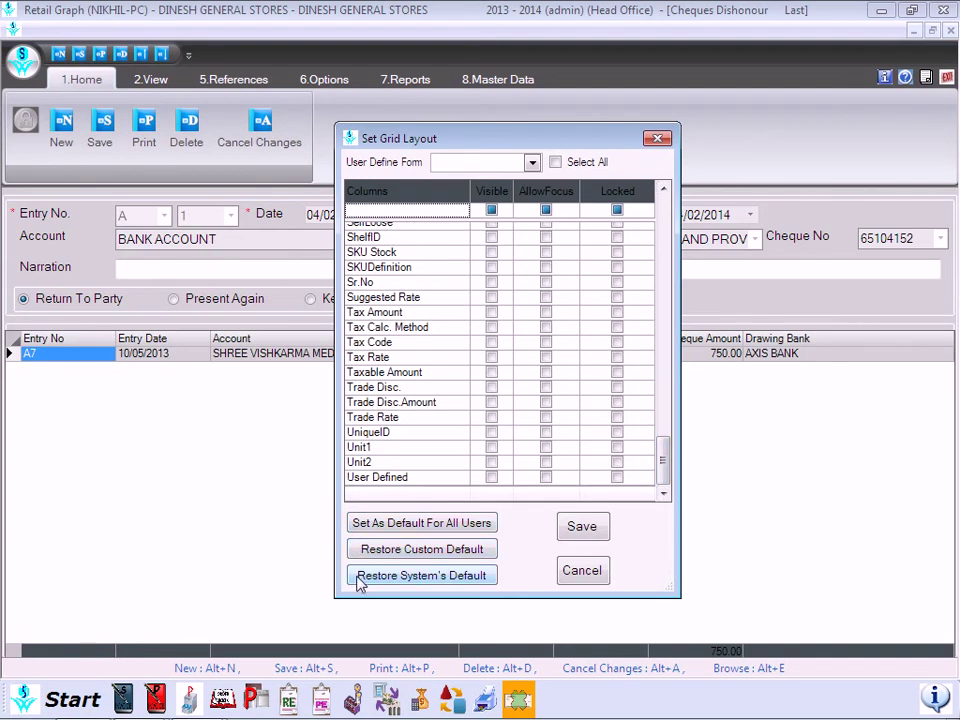
click(588, 530)
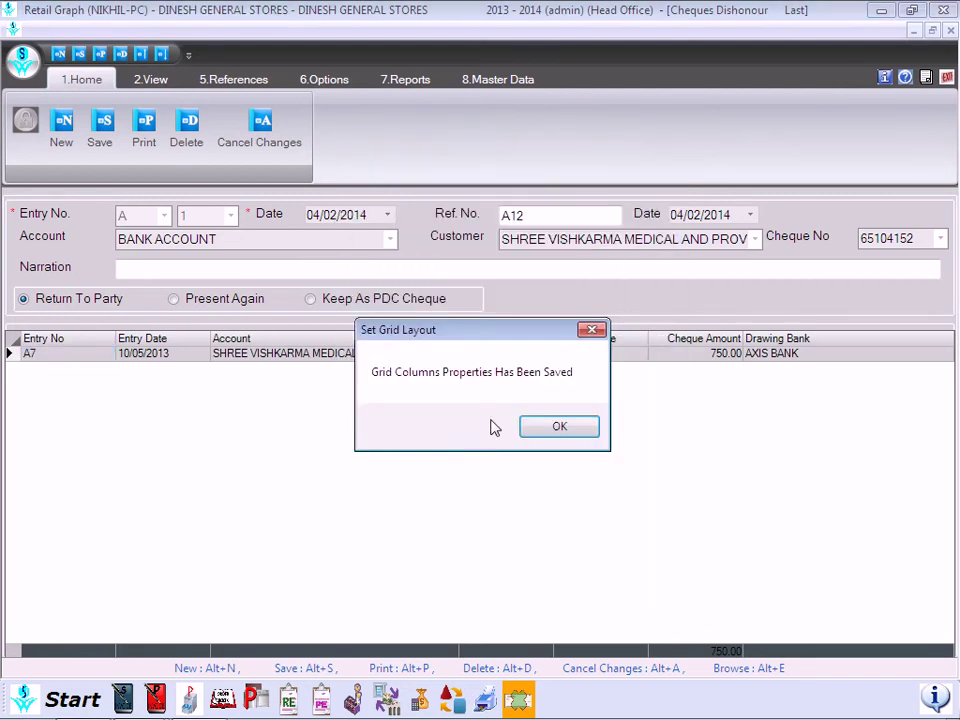
click(559, 427)
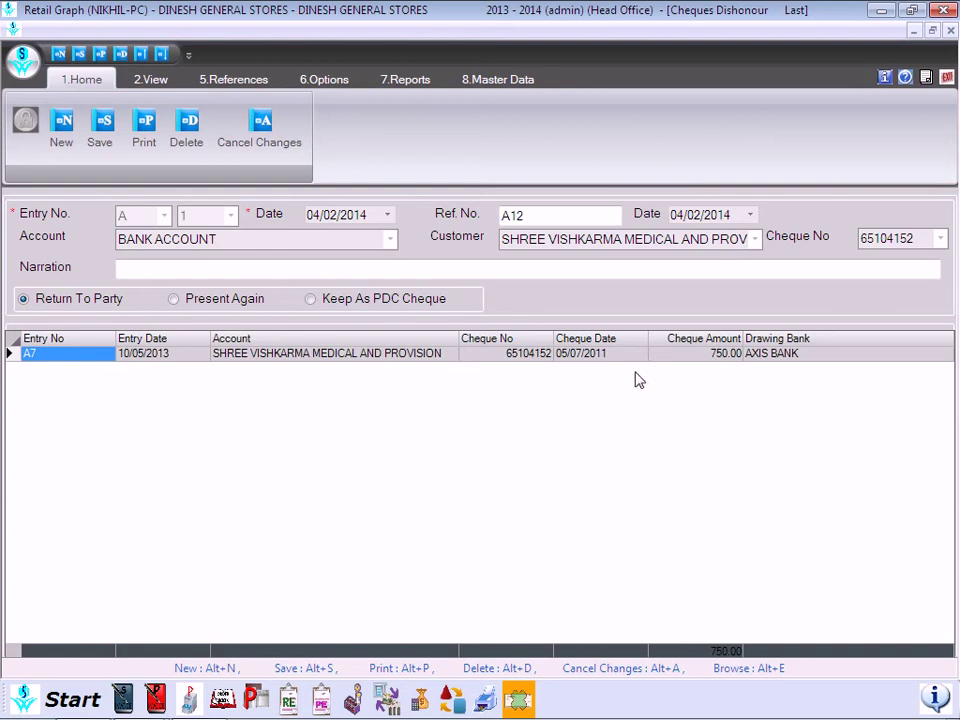
Step: Review the form's list of shortcut keys, and view the entry's remarks box, accepting it without entering any text
click(885, 79)
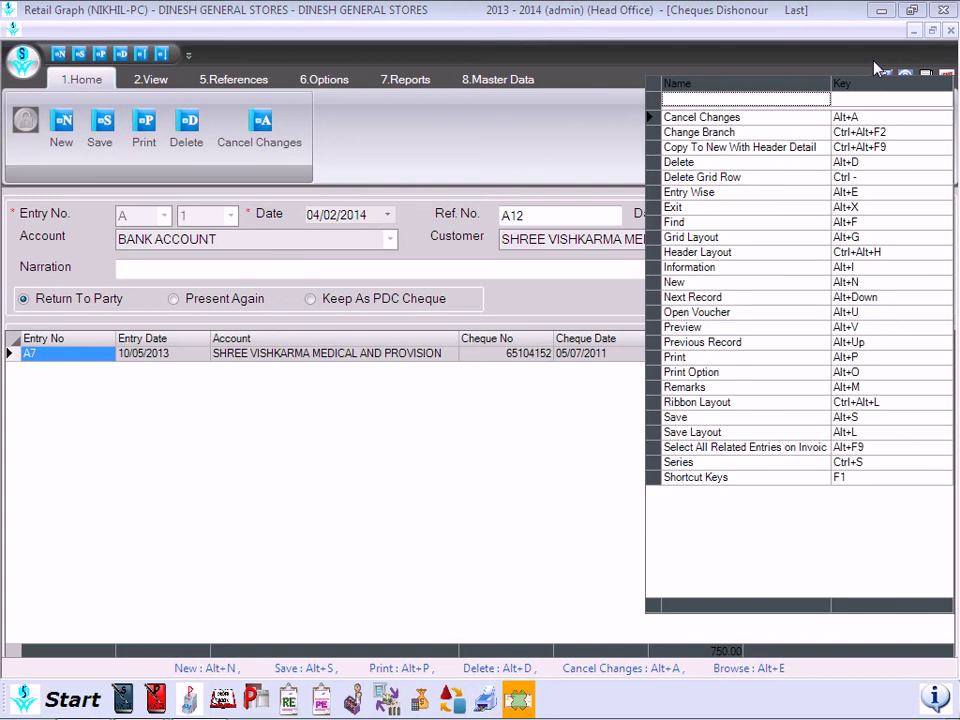
click(884, 76)
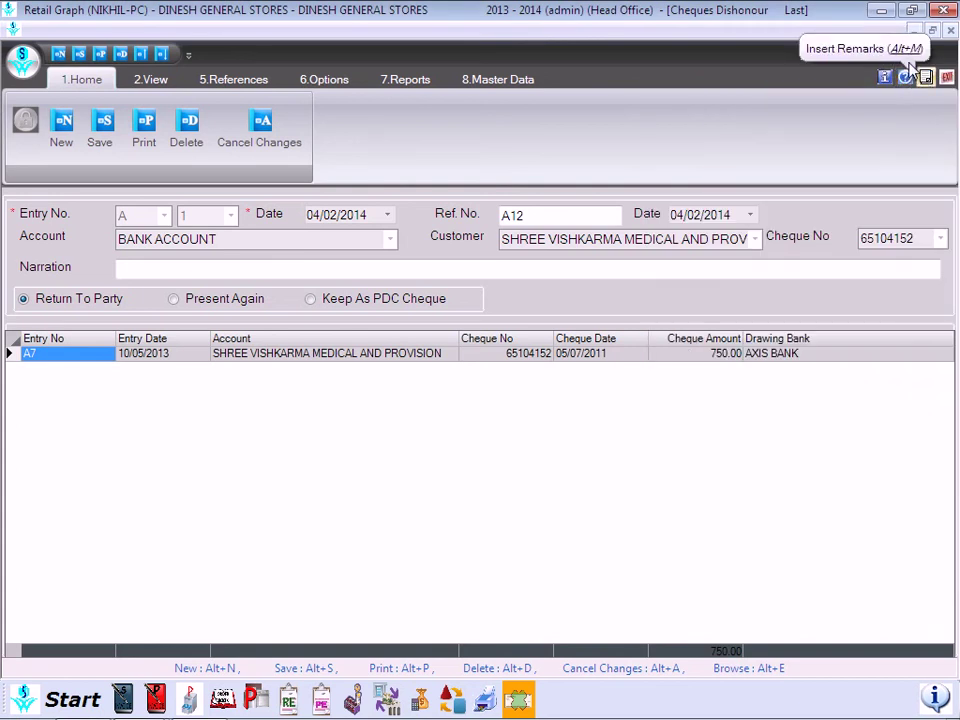
click(908, 73)
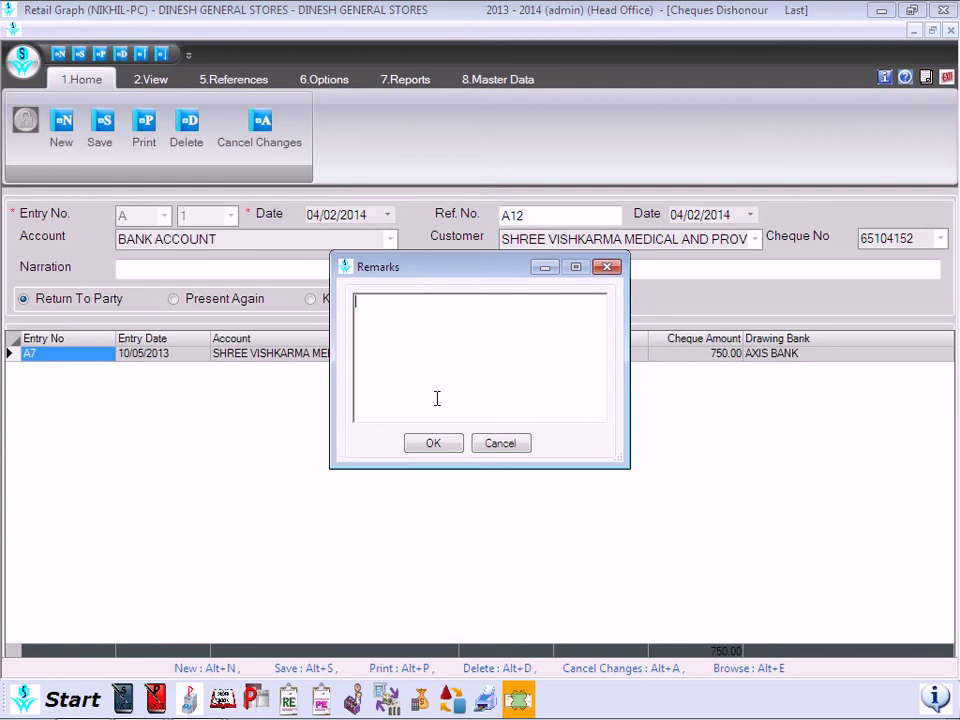
click(435, 445)
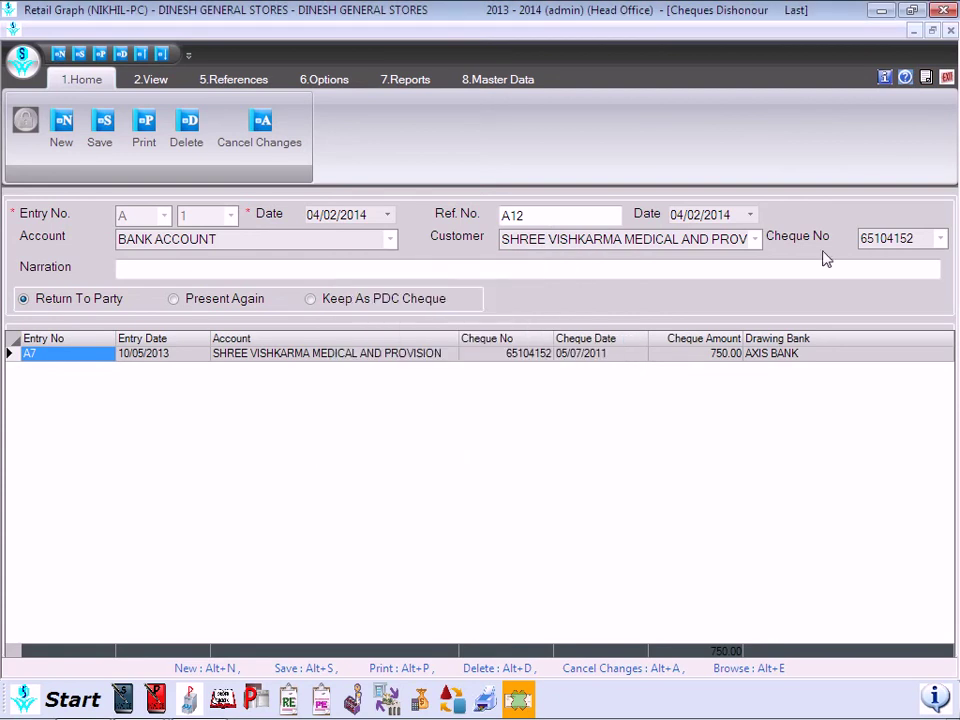
Step: Close the cheque dishonour form, and reopen entry number 1 of series A in a fresh Dishonoured Cheques form
click(945, 81)
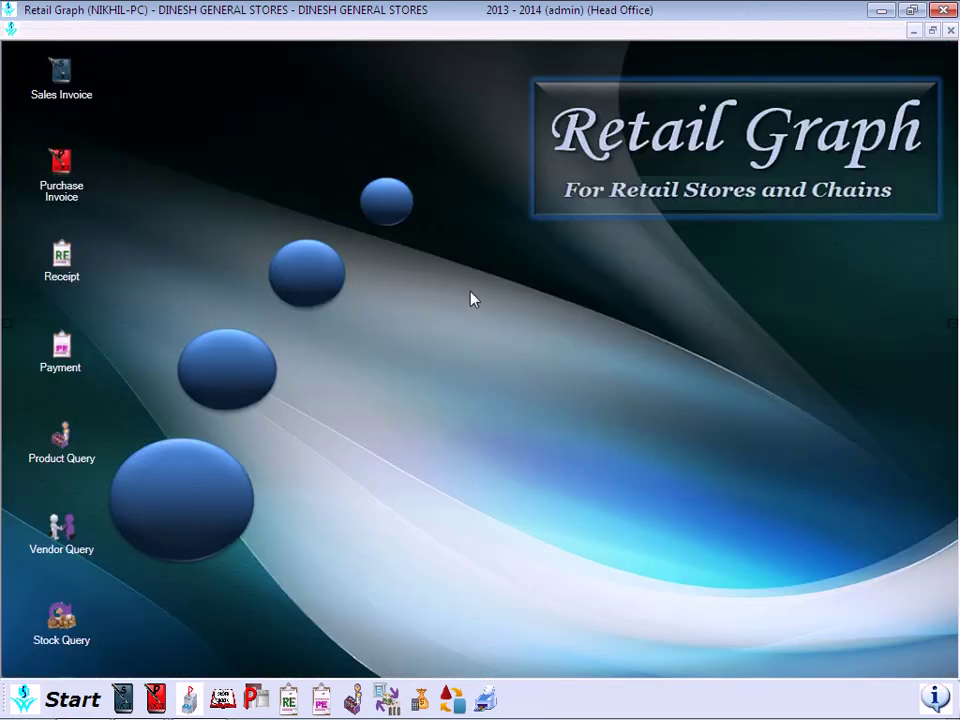
click(52, 694)
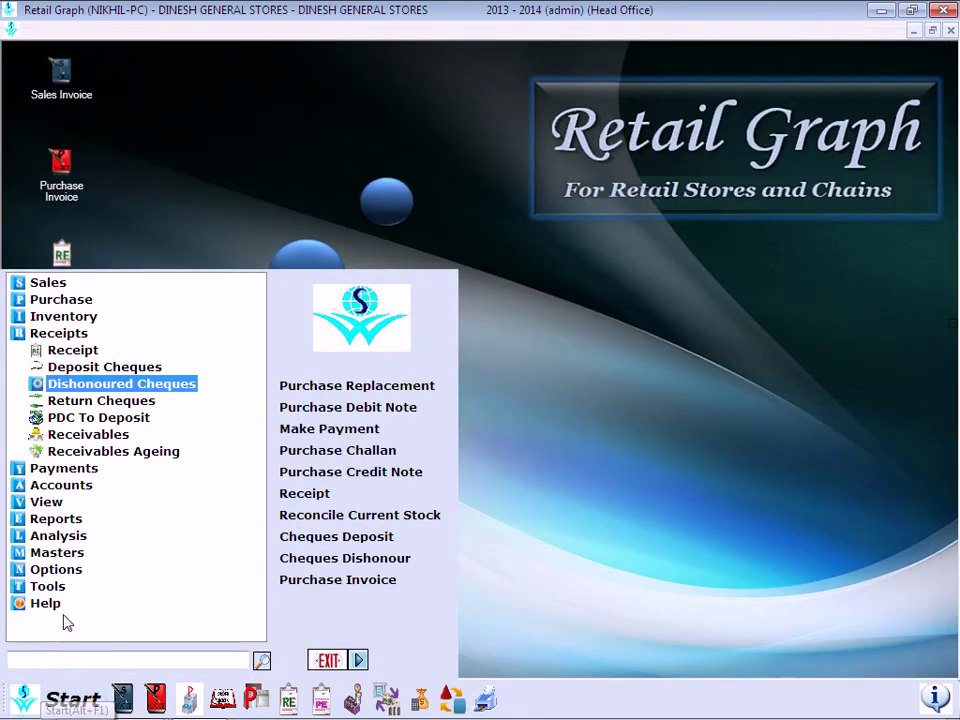
click(110, 384)
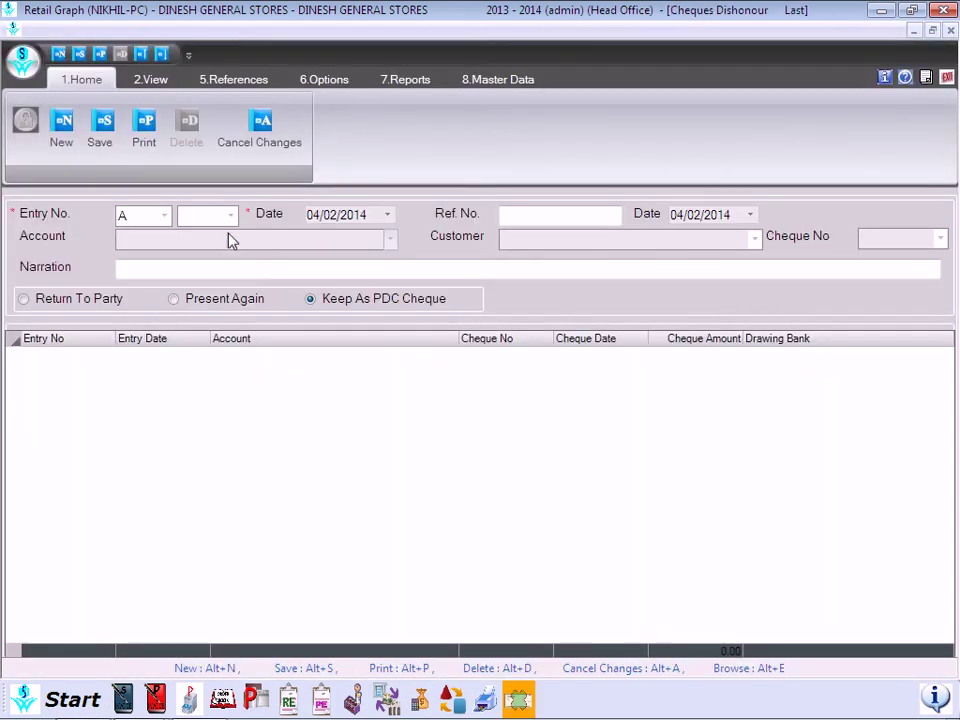
click(231, 215)
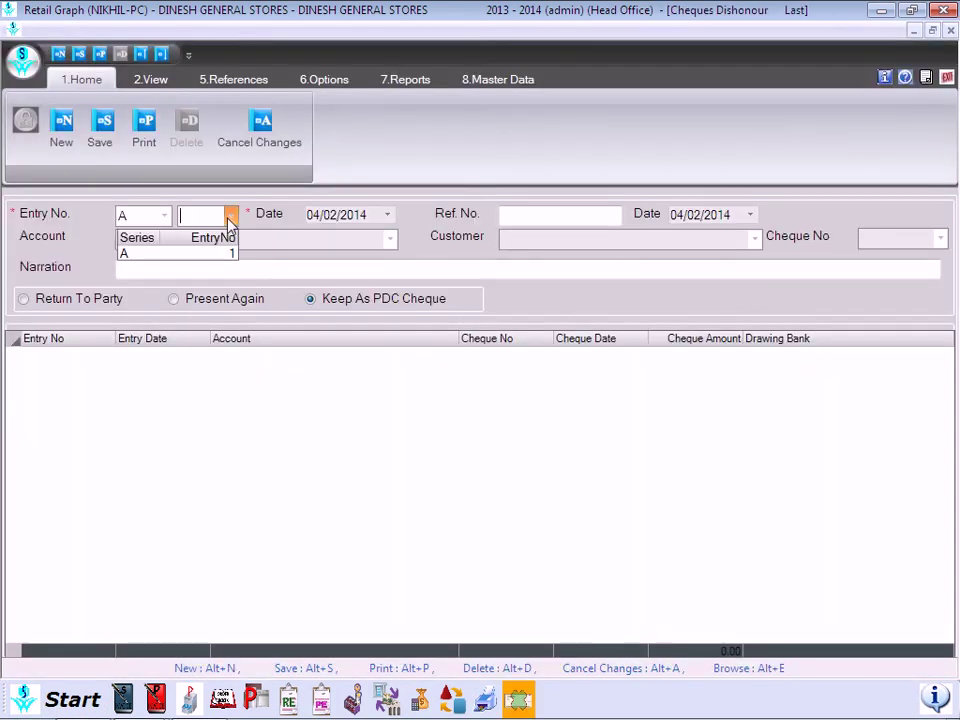
click(222, 256)
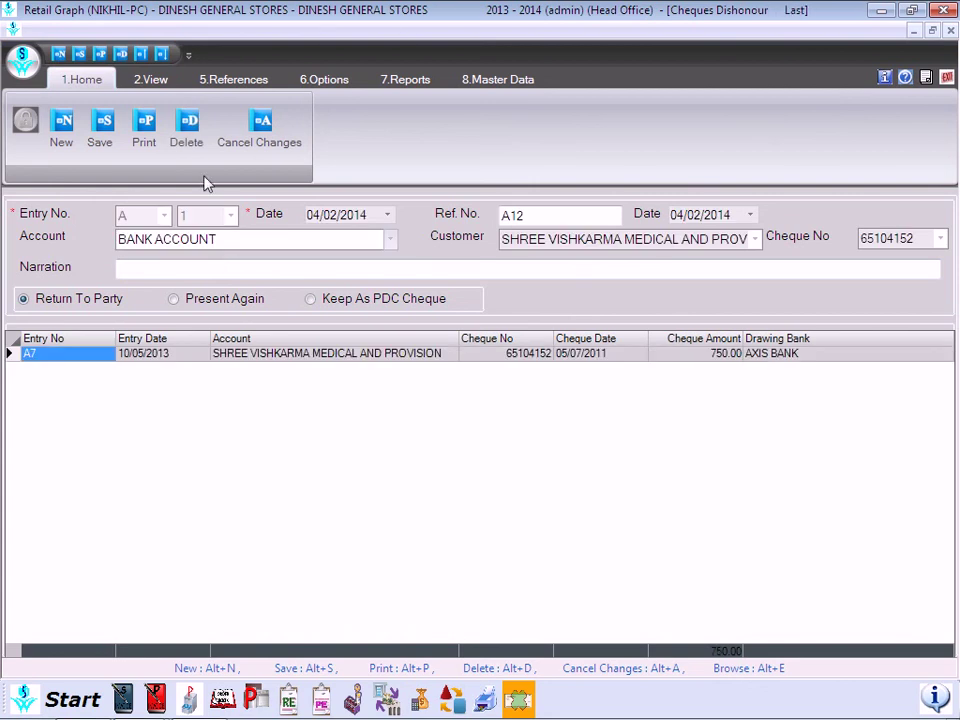
Step: Delete the opened cheque dishonour entry, confirming the deletion, and close the form
click(191, 127)
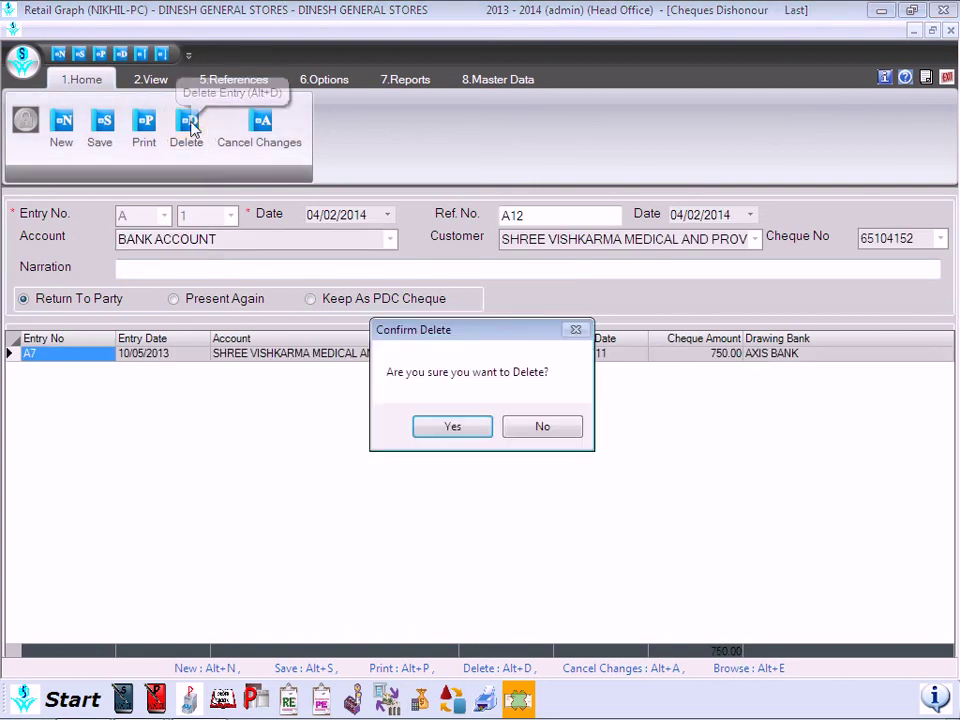
click(437, 424)
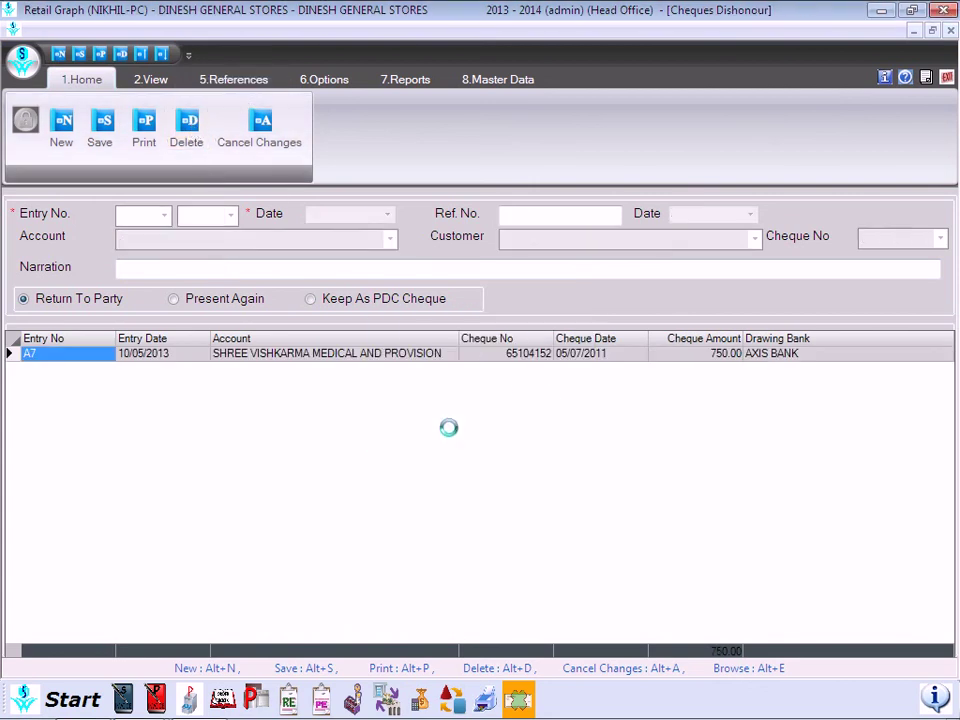
click(946, 80)
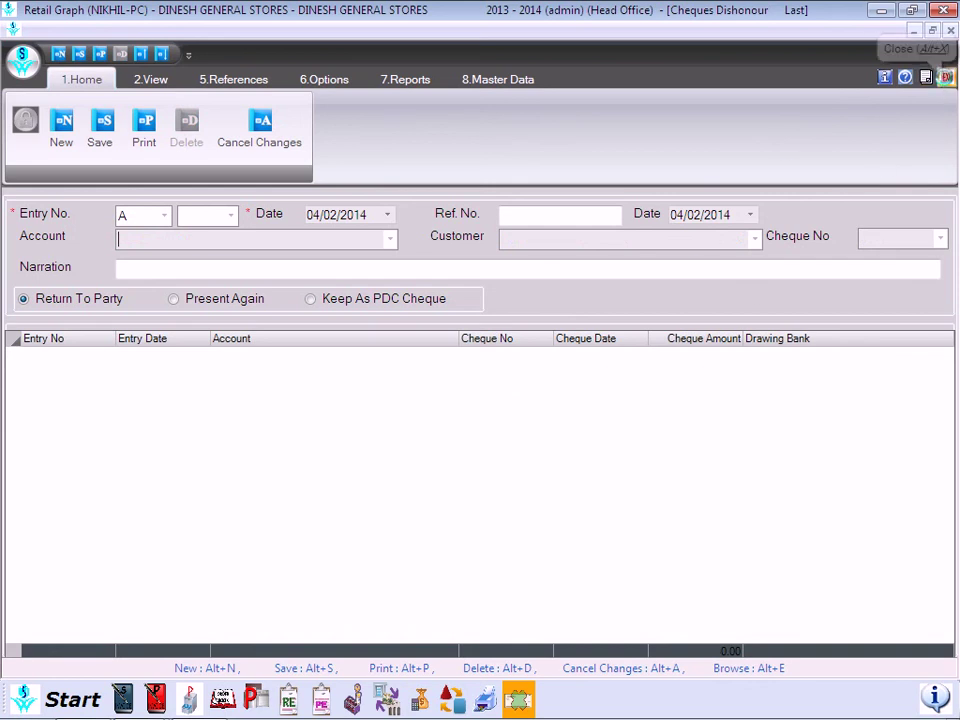